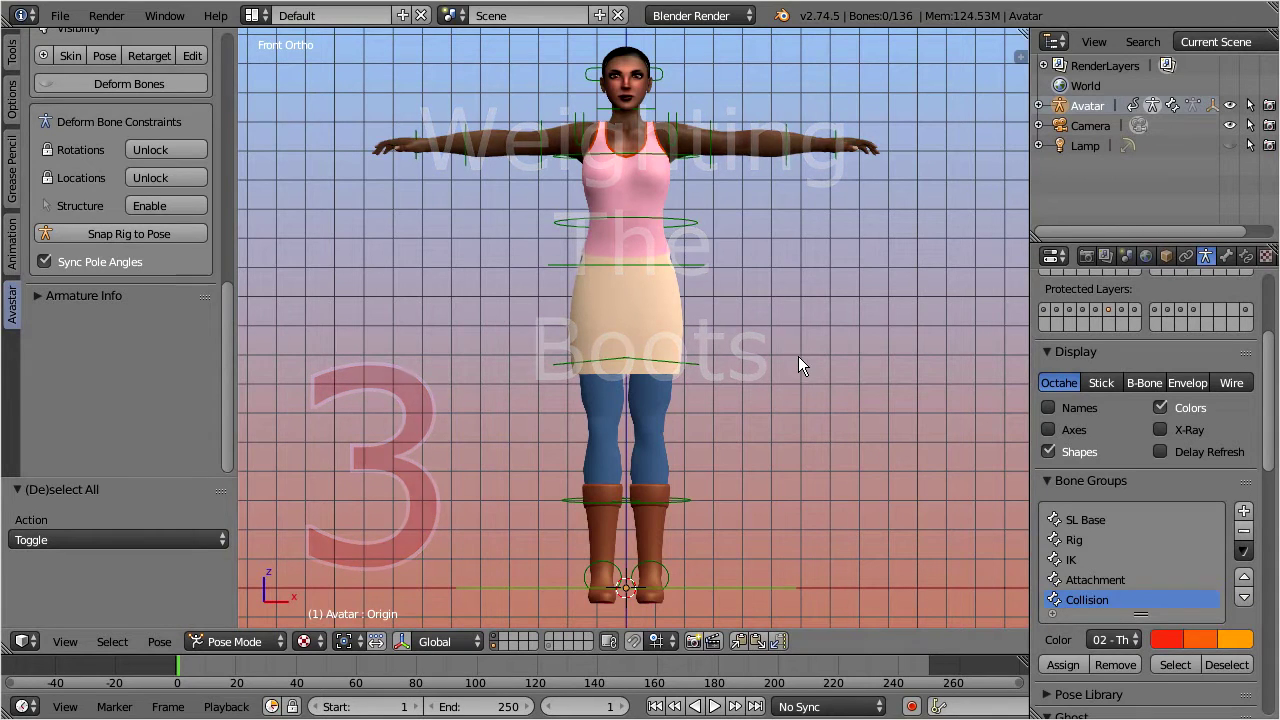
Step: Select and frame the boots mesh, then start Skin weight painting
right_click(663, 536)
key("KP_Decimal")
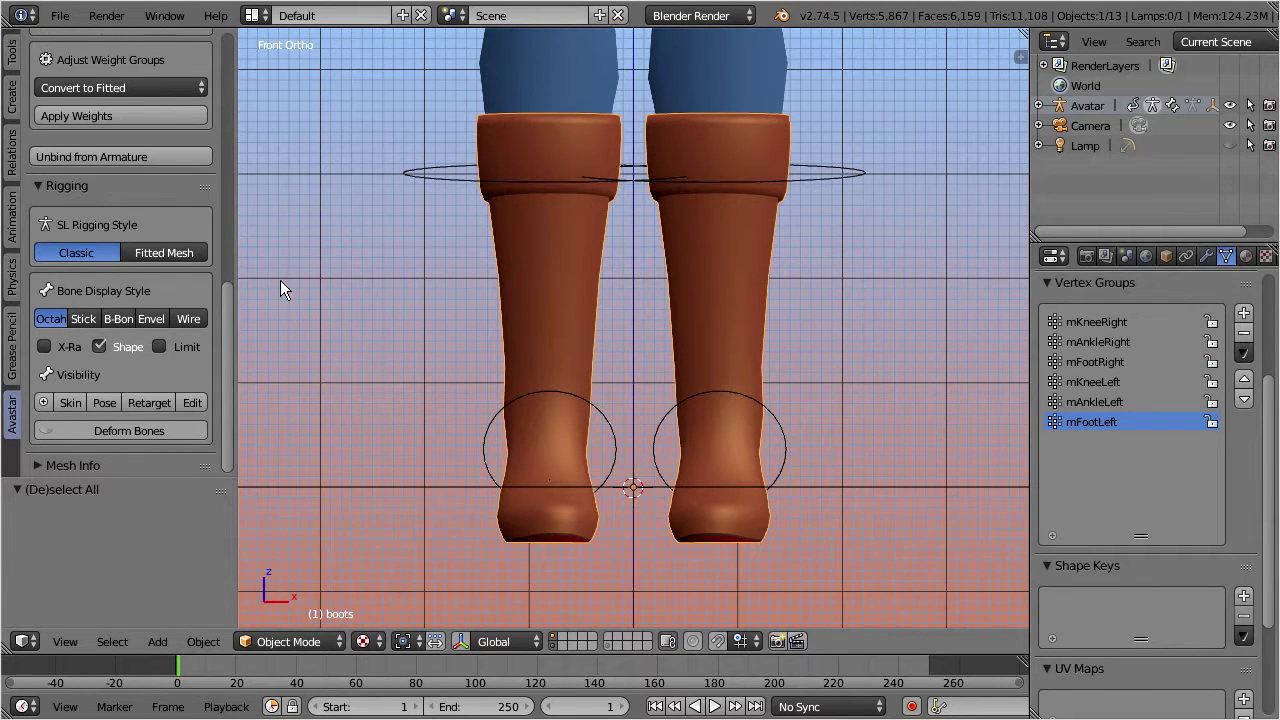
left_click(71, 404)
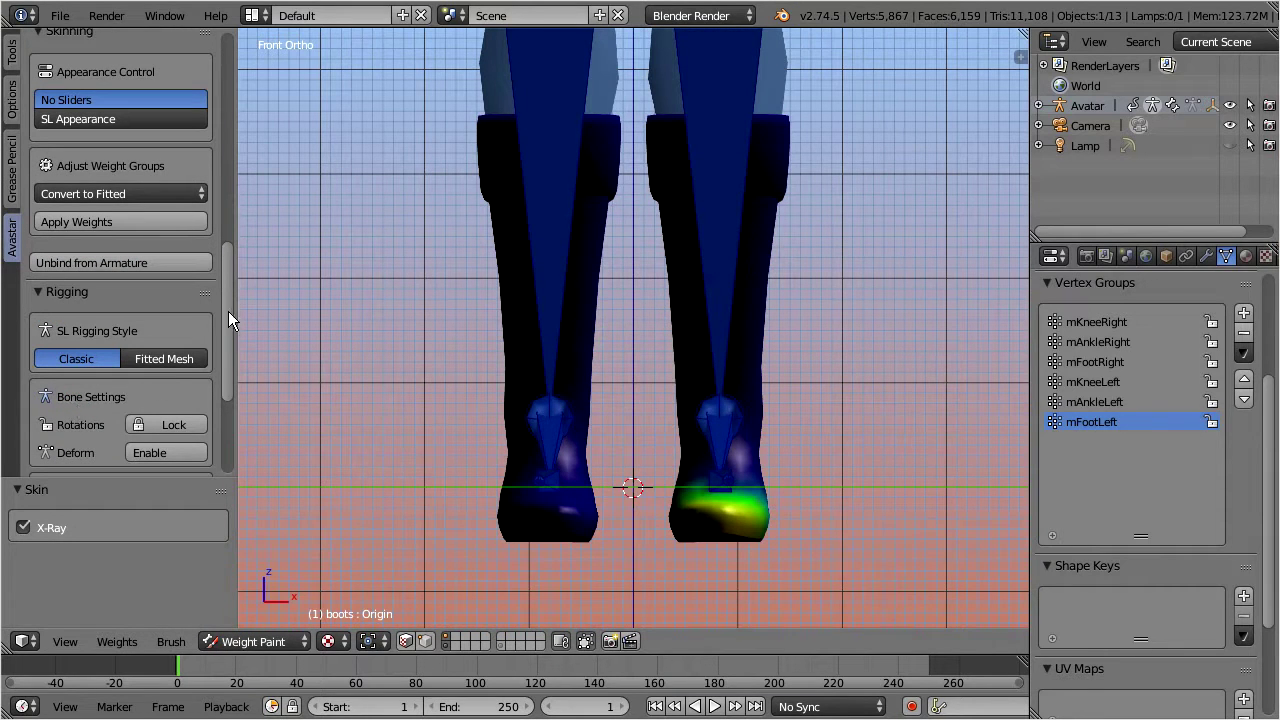
Step: Display the bones as Stick and set the viewport shading to Solid
left_click_drag(228, 311, 228, 368)
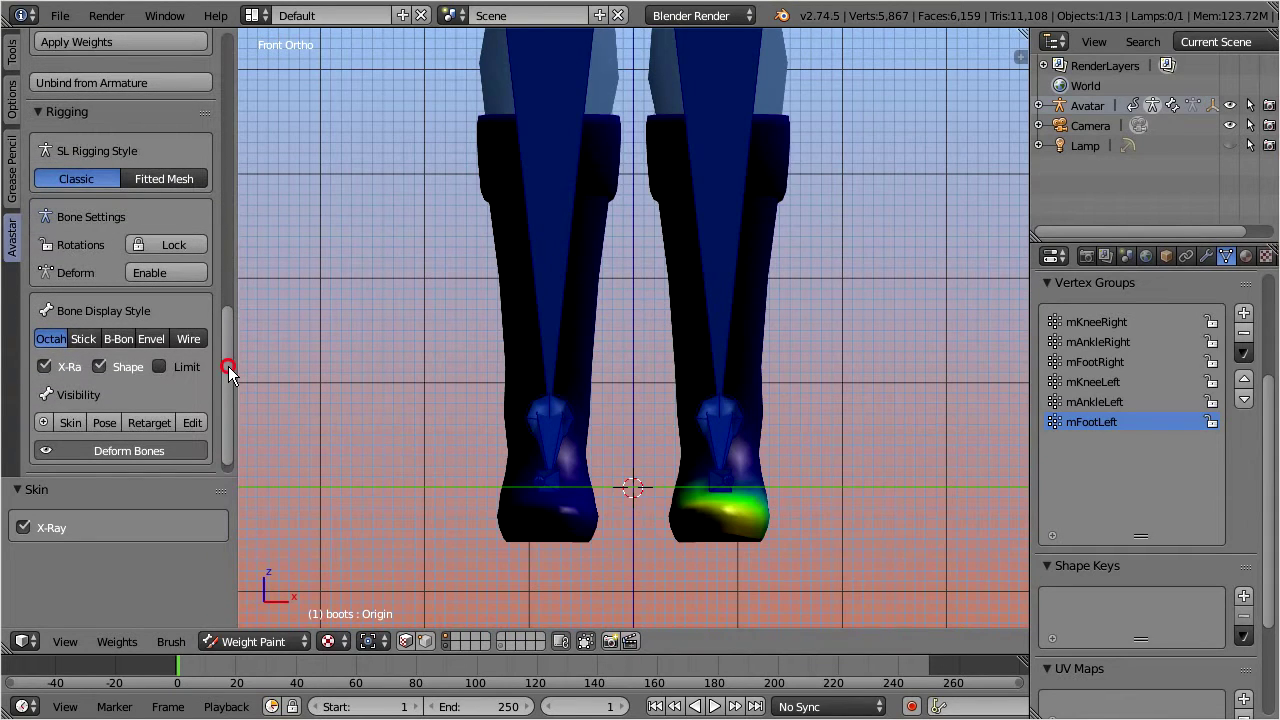
left_click(87, 340)
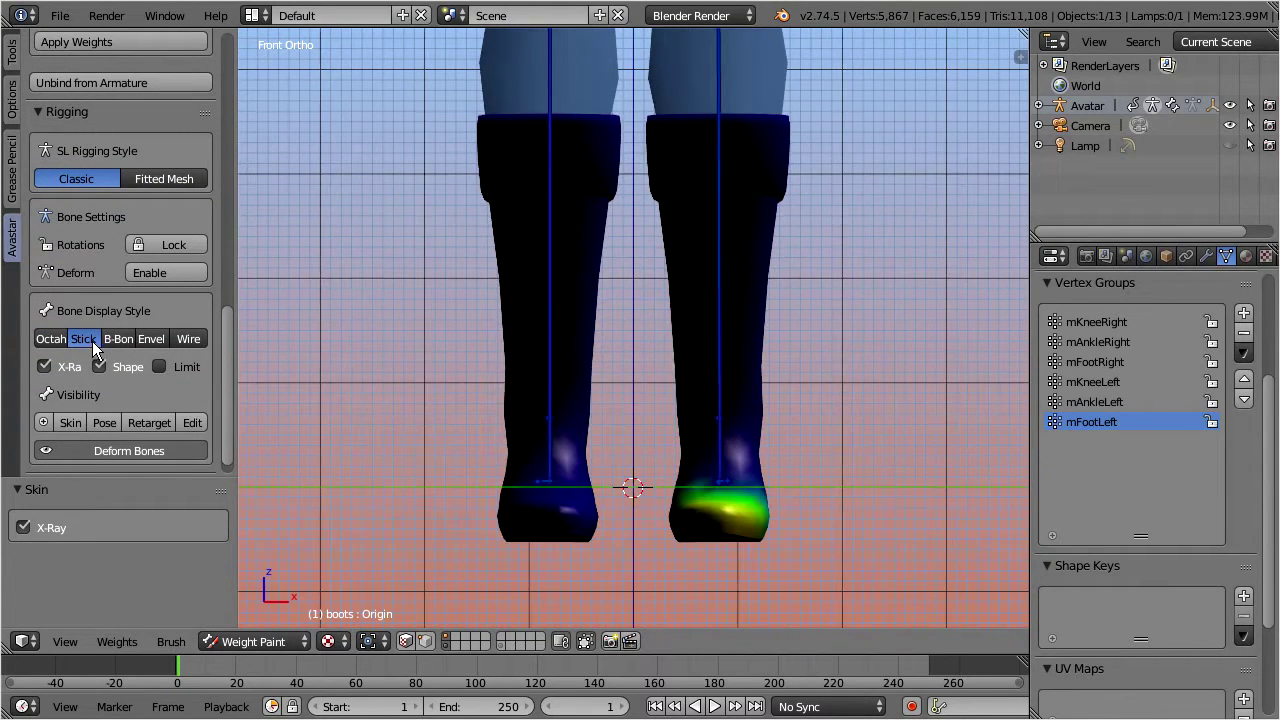
left_click(334, 641)
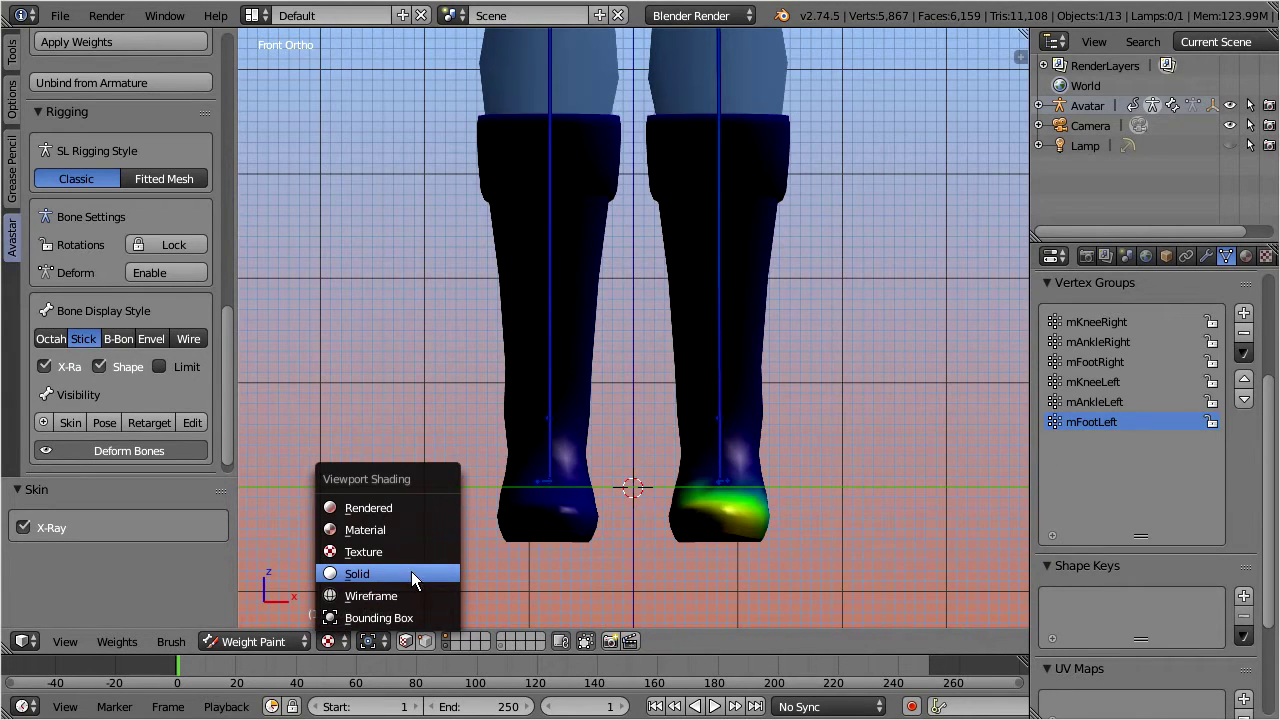
left_click(444, 574)
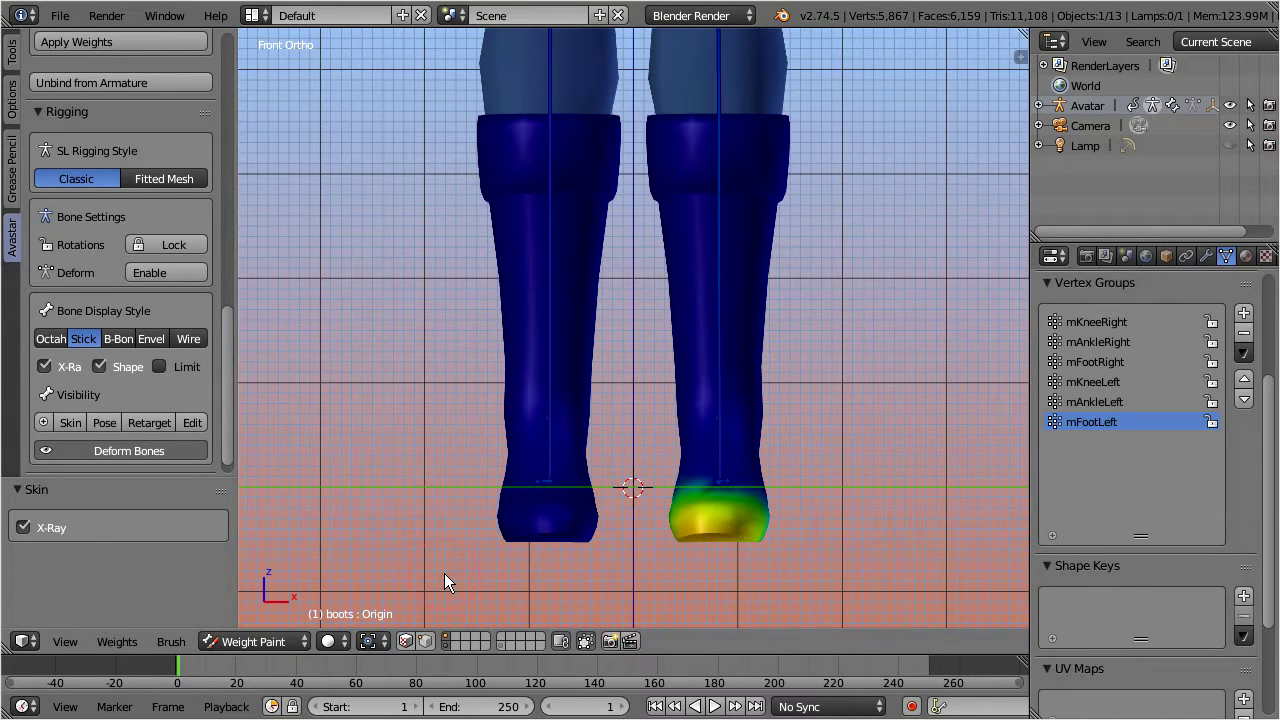
Step: In Right Ortho view, rotate the mAnkleLeft bone to about -52° to bend the left foot down
key("KP_3")
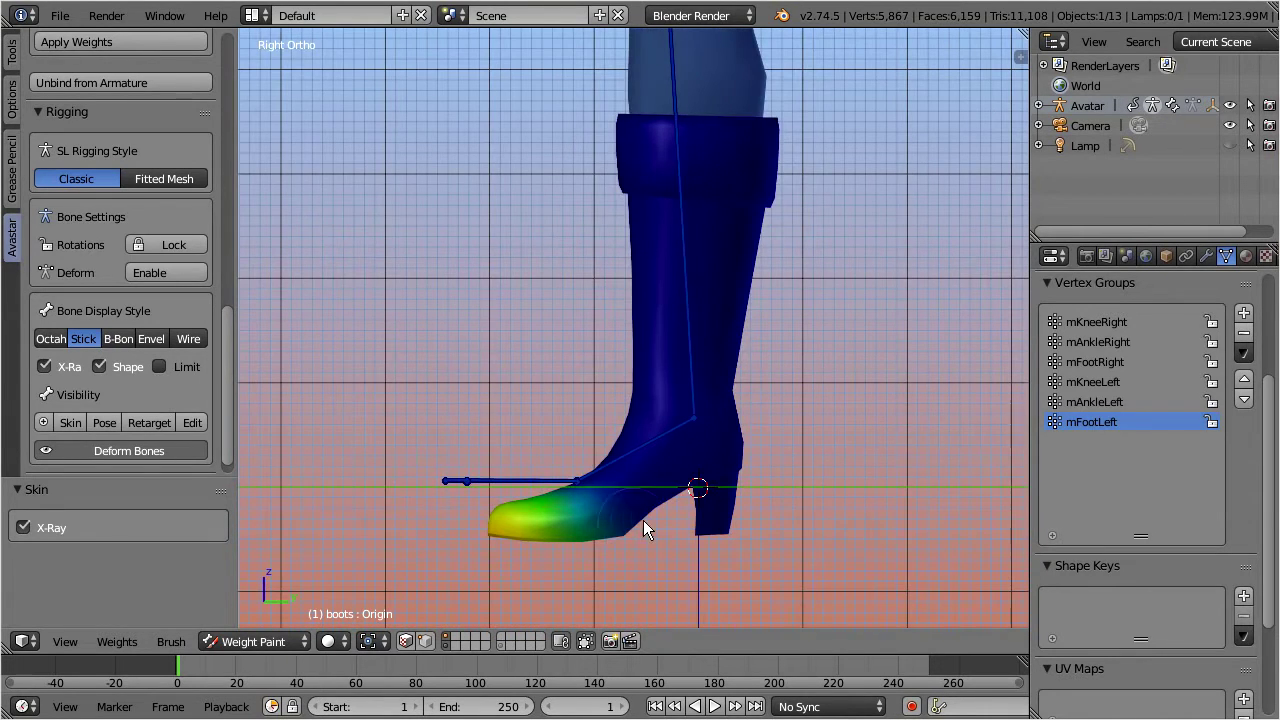
scroll(670, 514, "up", 2)
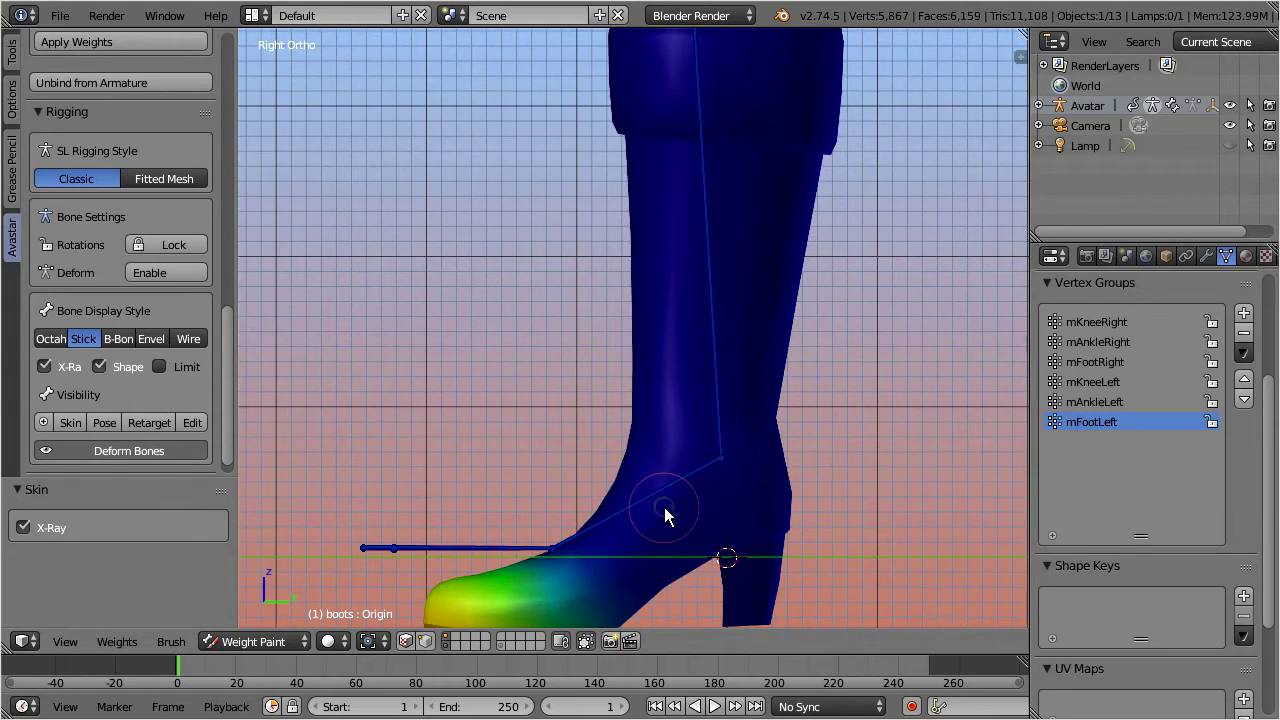
middle_click_drag(666, 508, 630, 288, "shift")
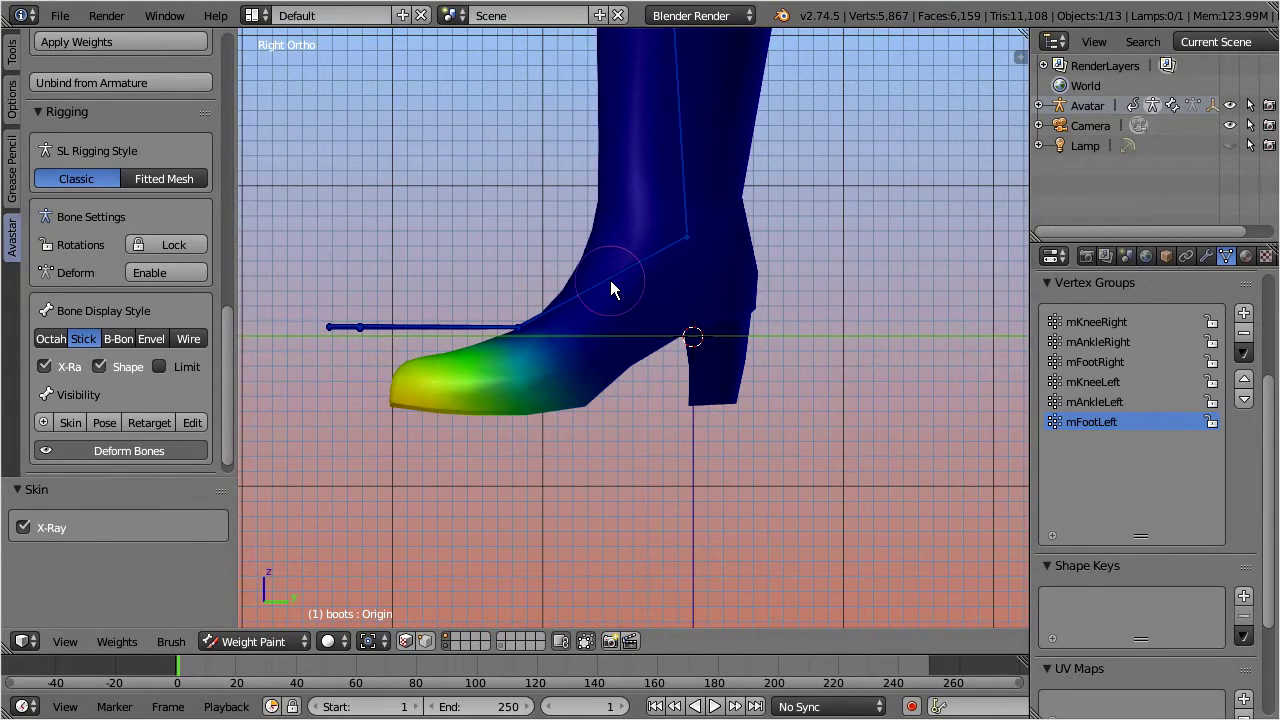
right_click(612, 285)
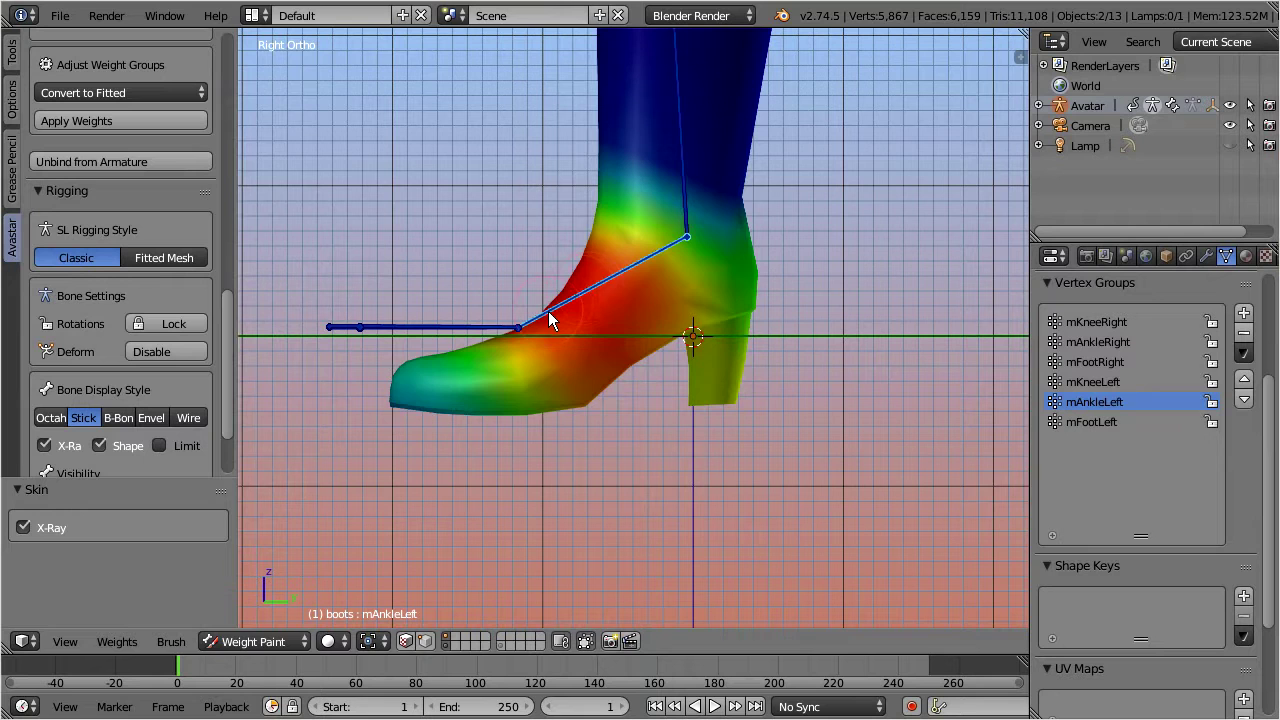
key("r")
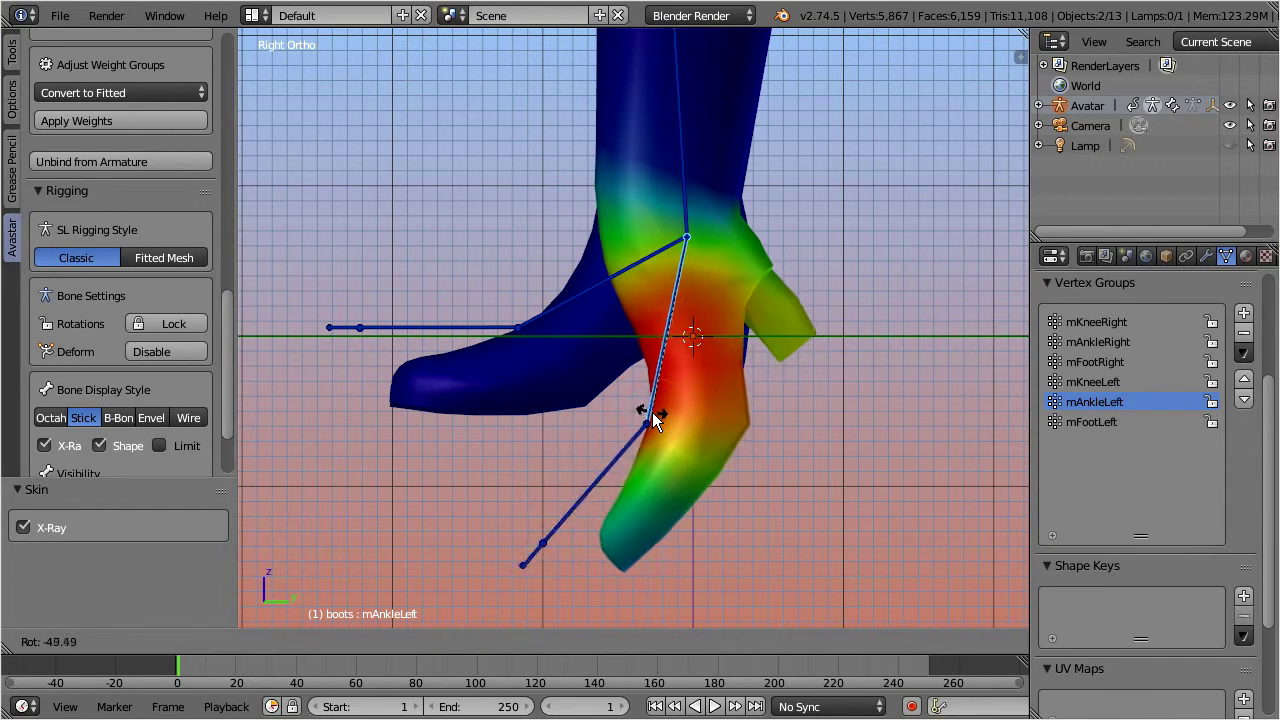
left_click(660, 422)
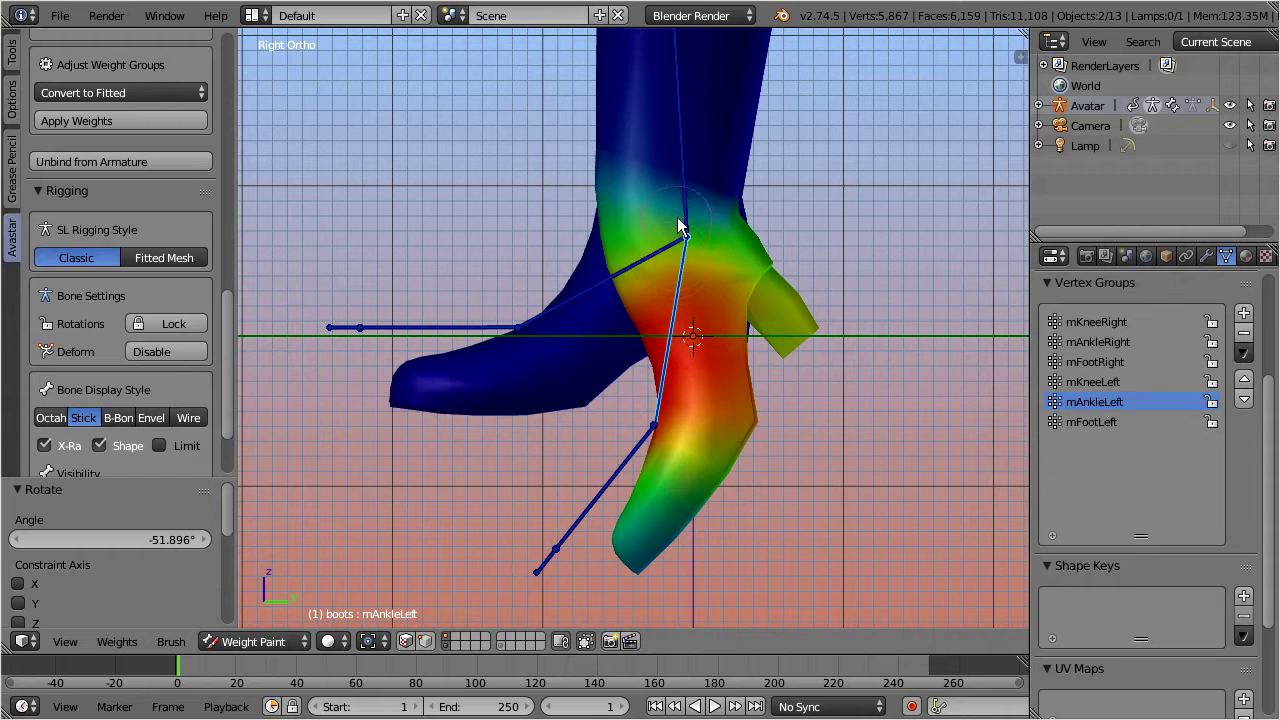
right_click(682, 176)
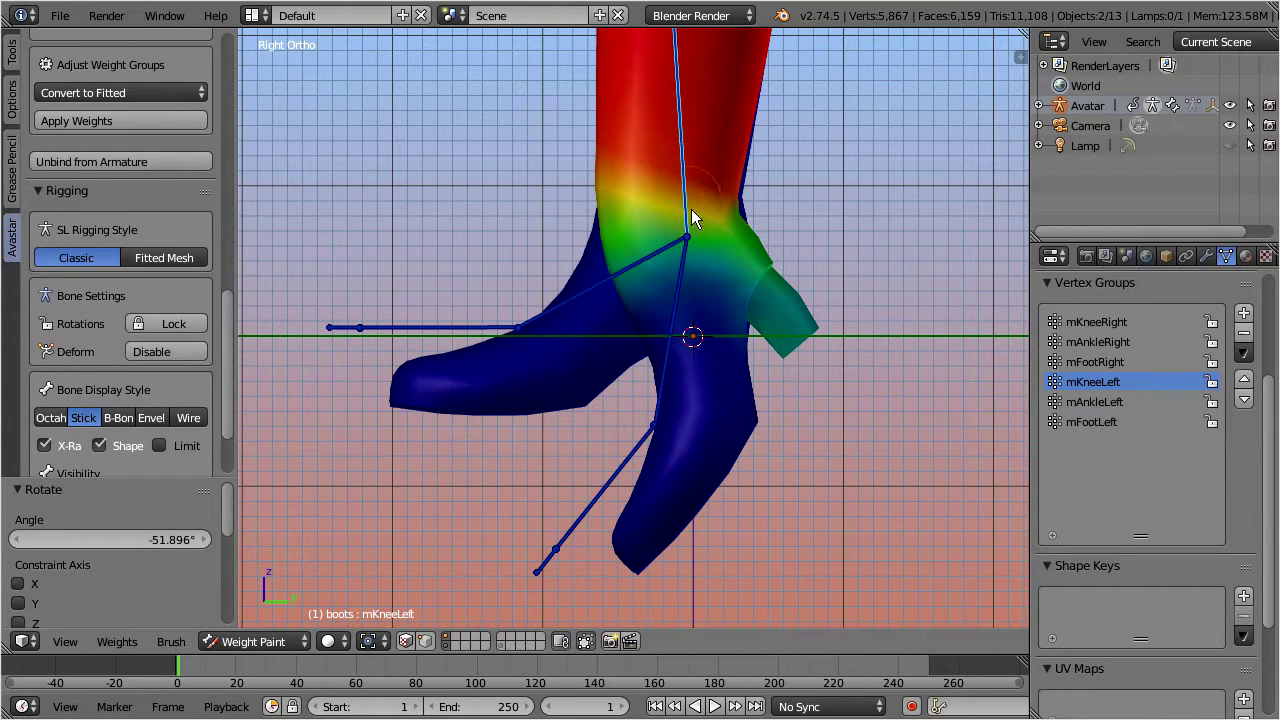
right_click(683, 276)
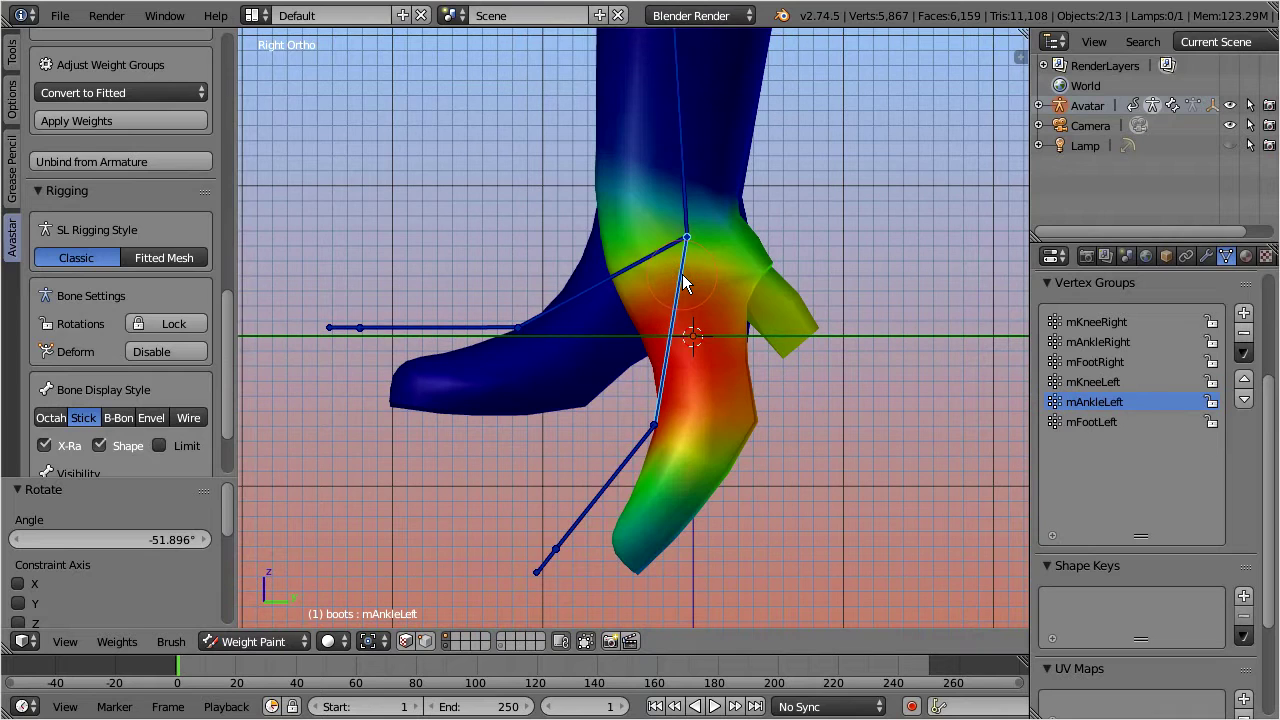
right_click(684, 212)
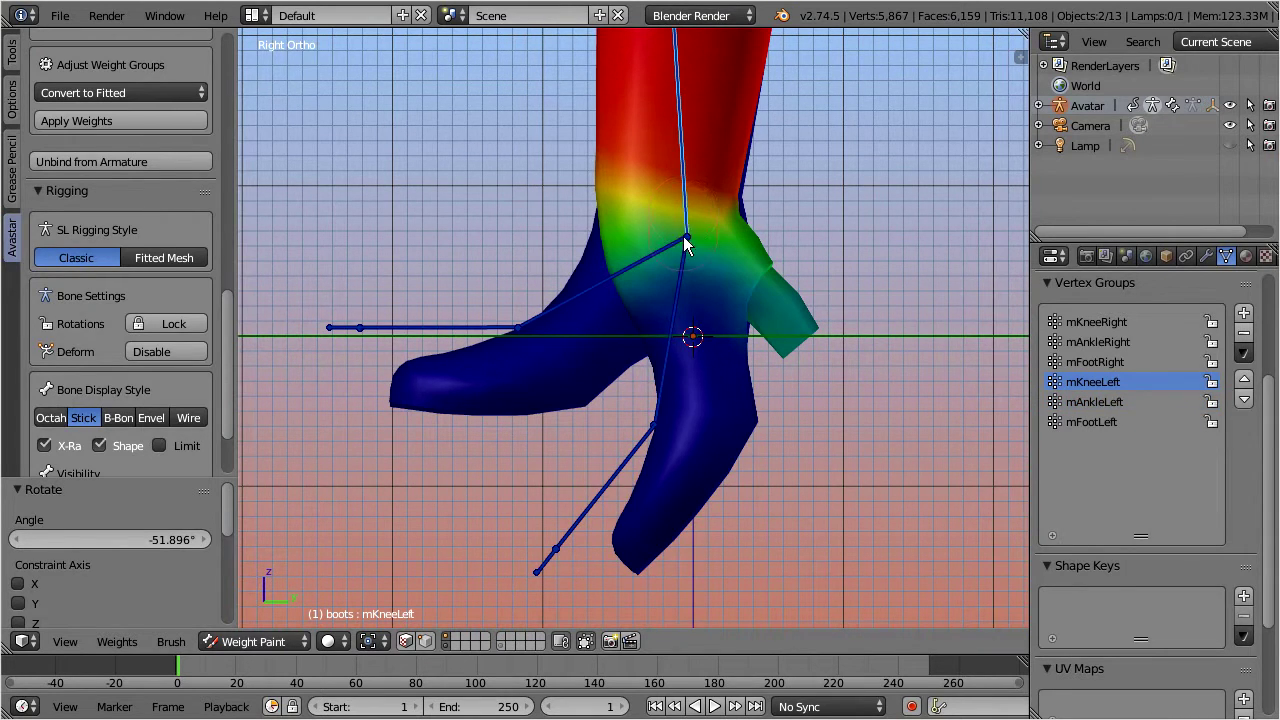
right_click(678, 298)
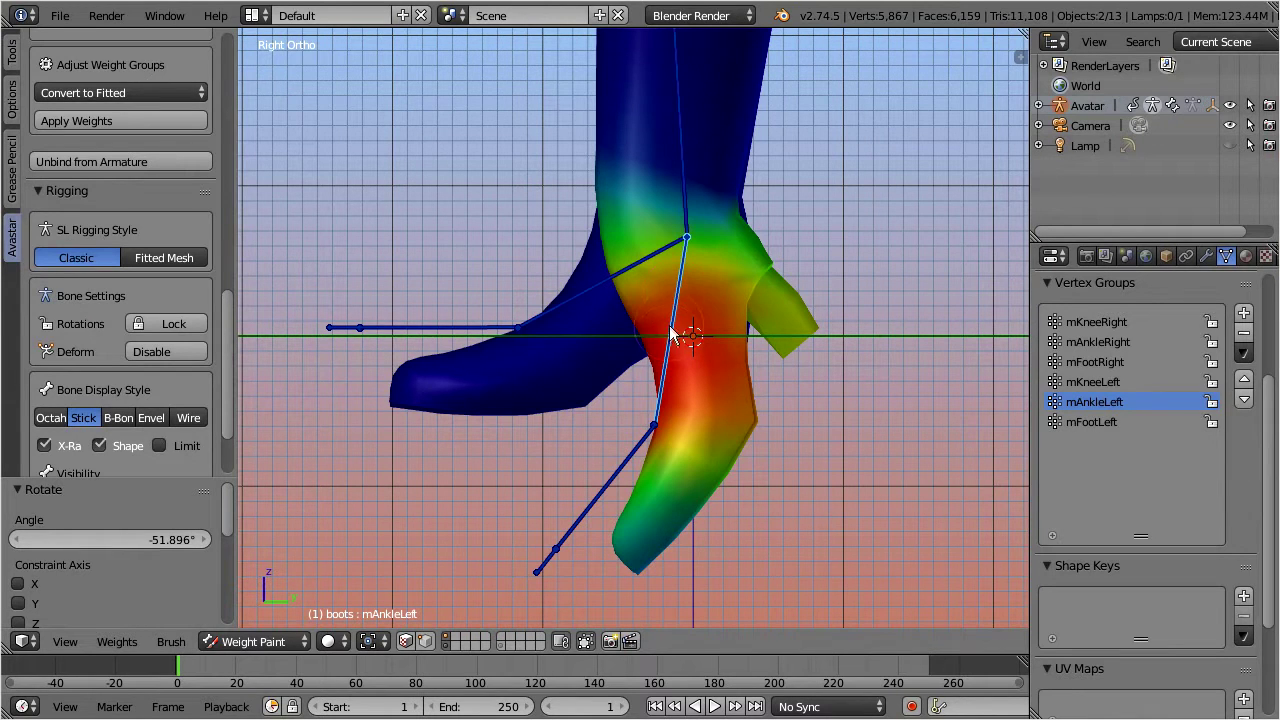
Step: Turn off the Origin bone outlines in Avastar Visibility
middle_click_drag(671, 357, 685, 384)
scroll(197, 280, "down", 3)
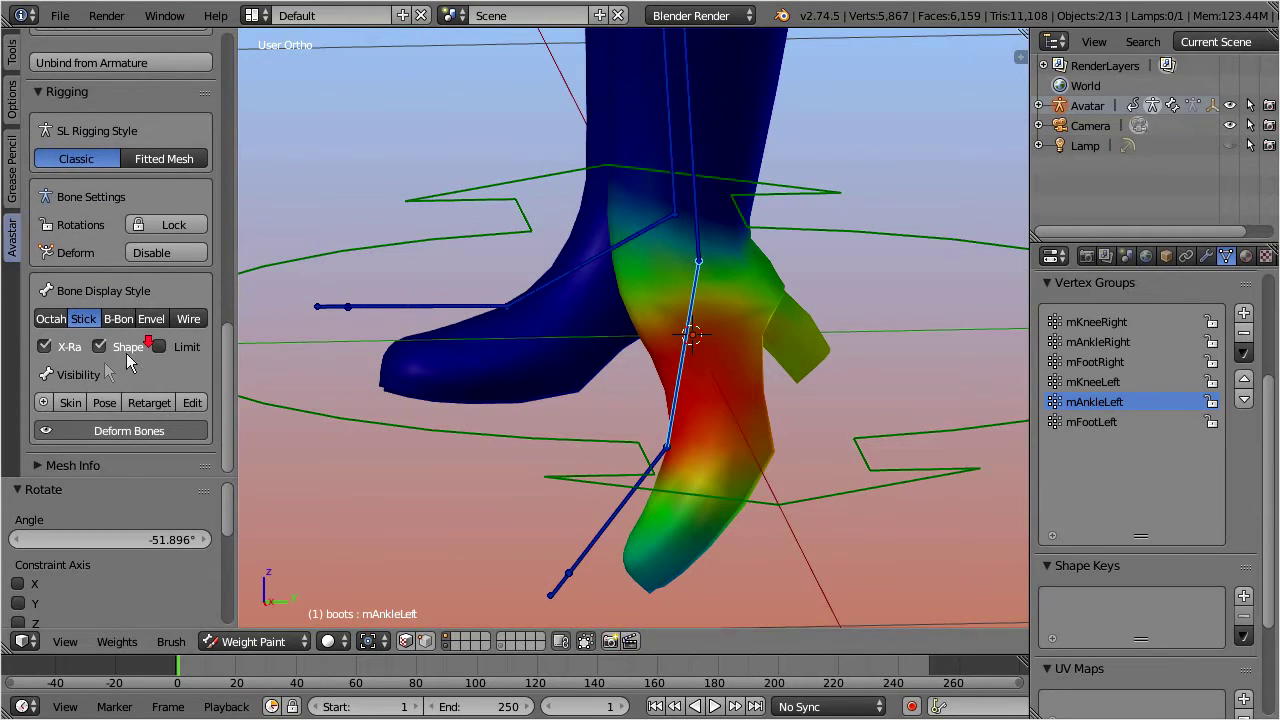
scroll(40, 406, "down", 6)
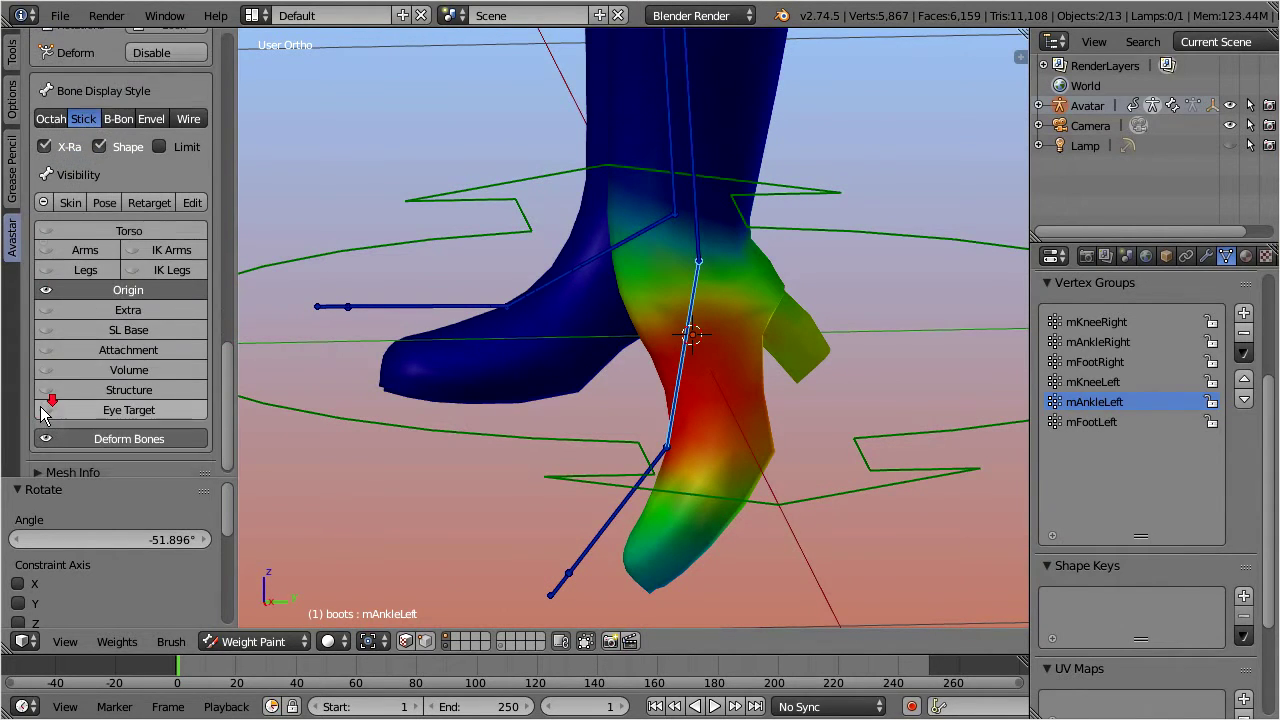
left_click(168, 288)
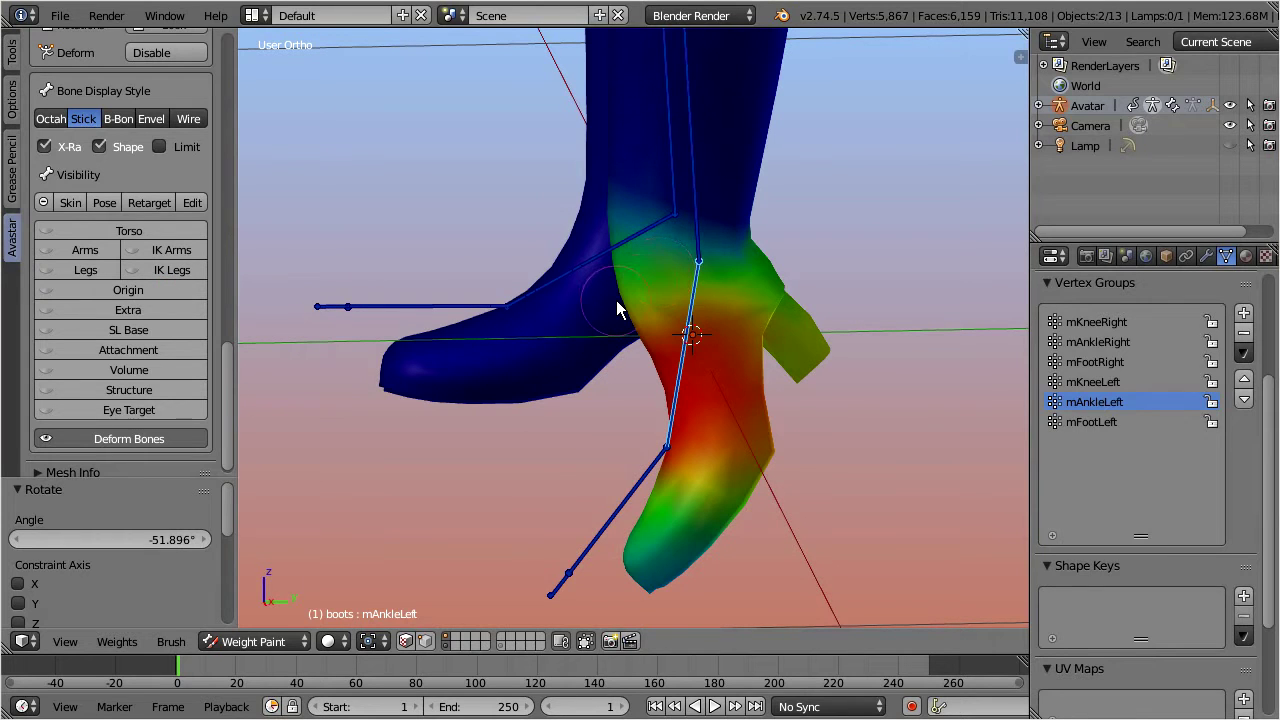
Step: Collapse the Brush panel and move the Weight Tools panel to the top of the Tools tab
left_click(13, 56)
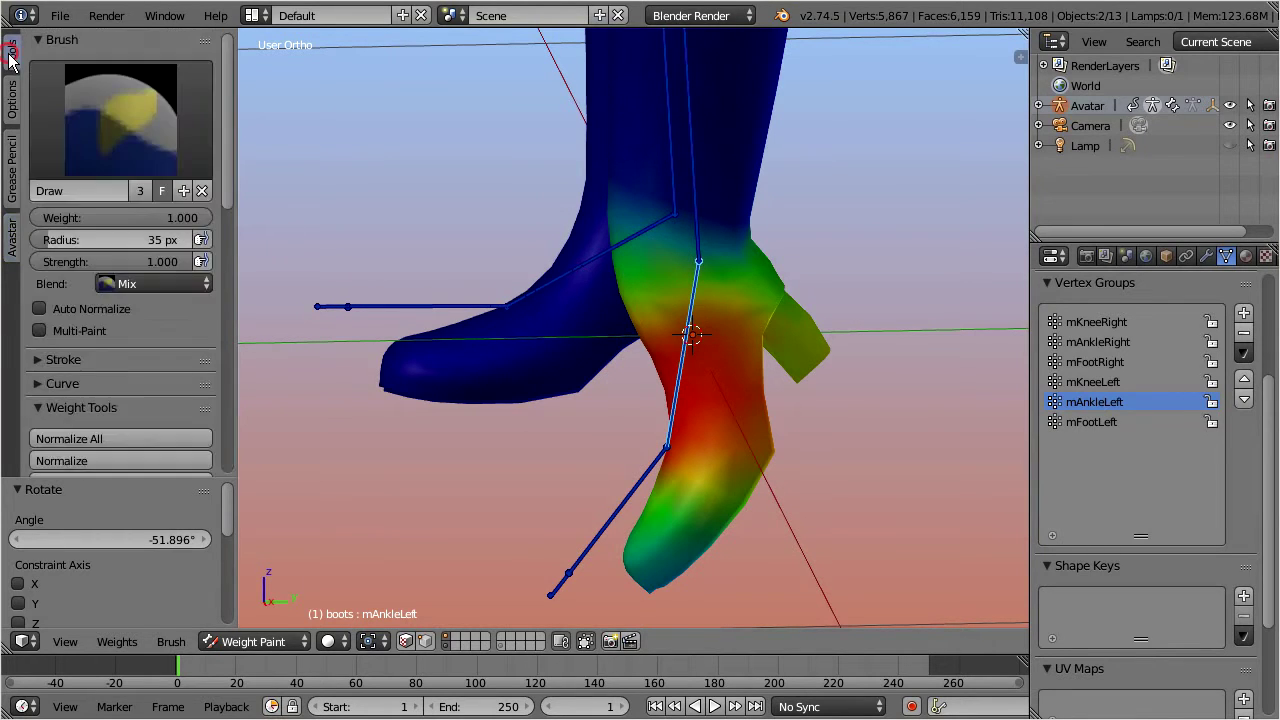
left_click(28, 42)
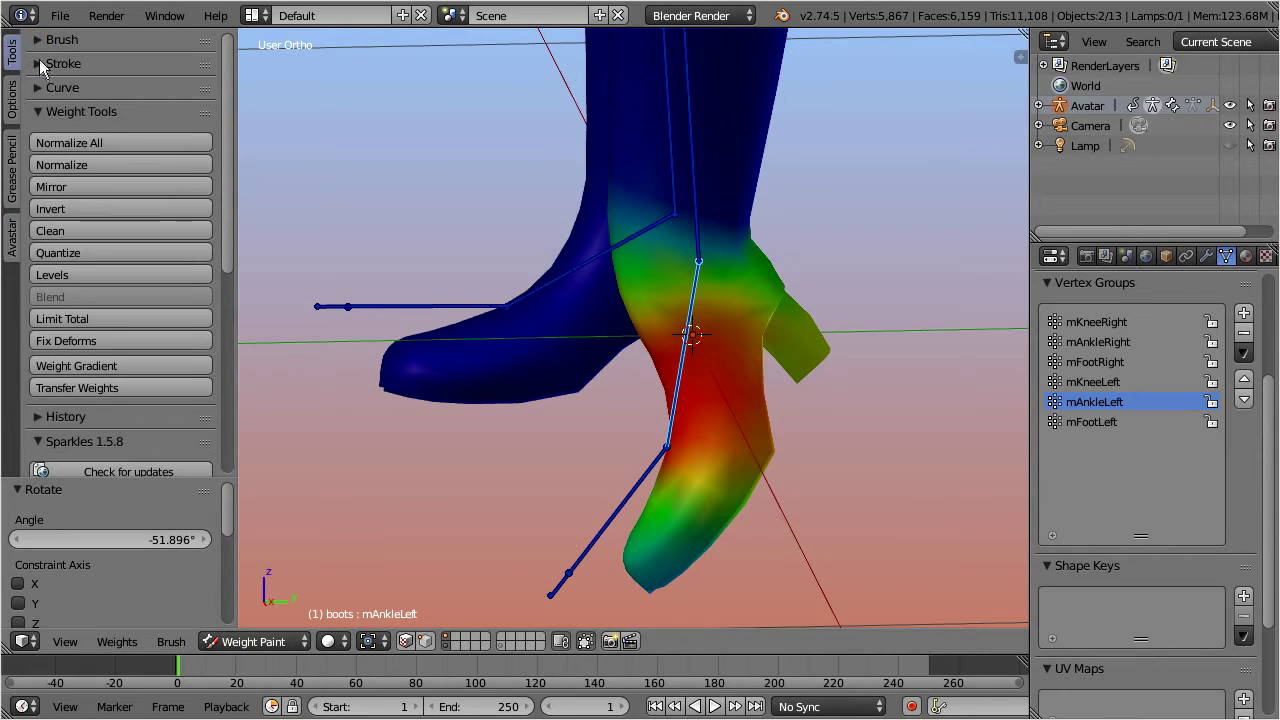
left_click_drag(202, 110, 207, 34)
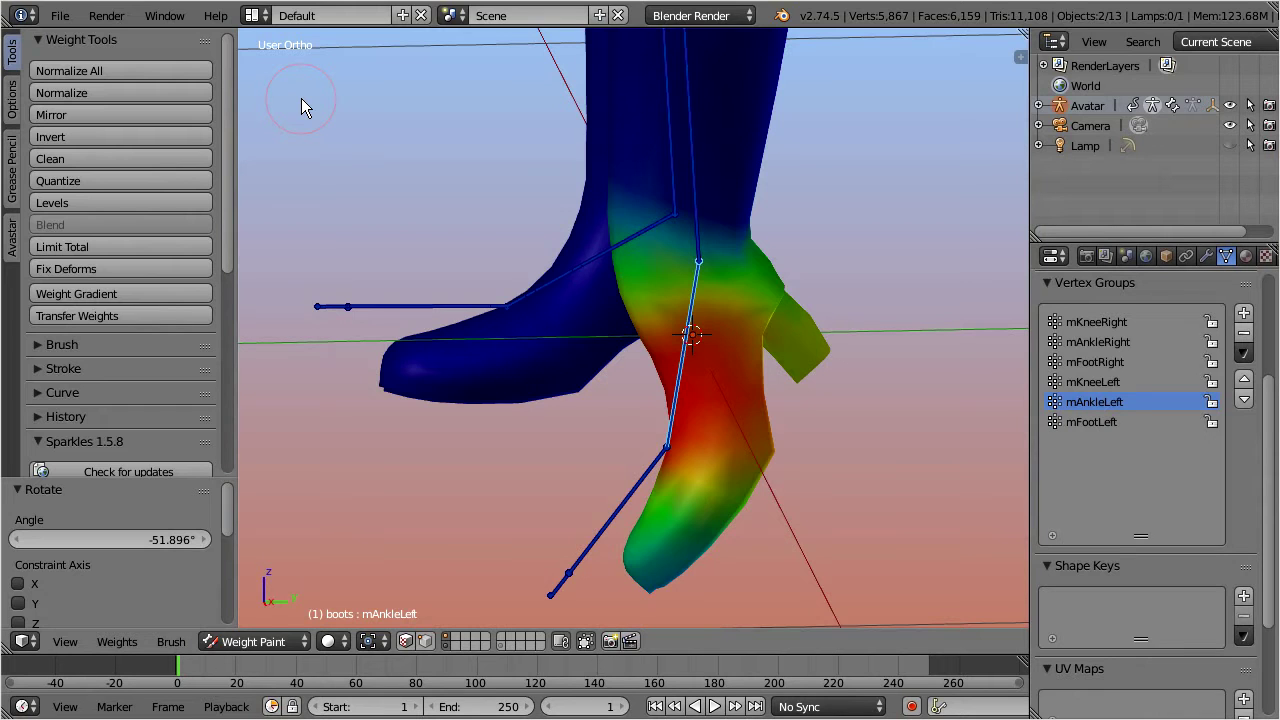
key("Tab")
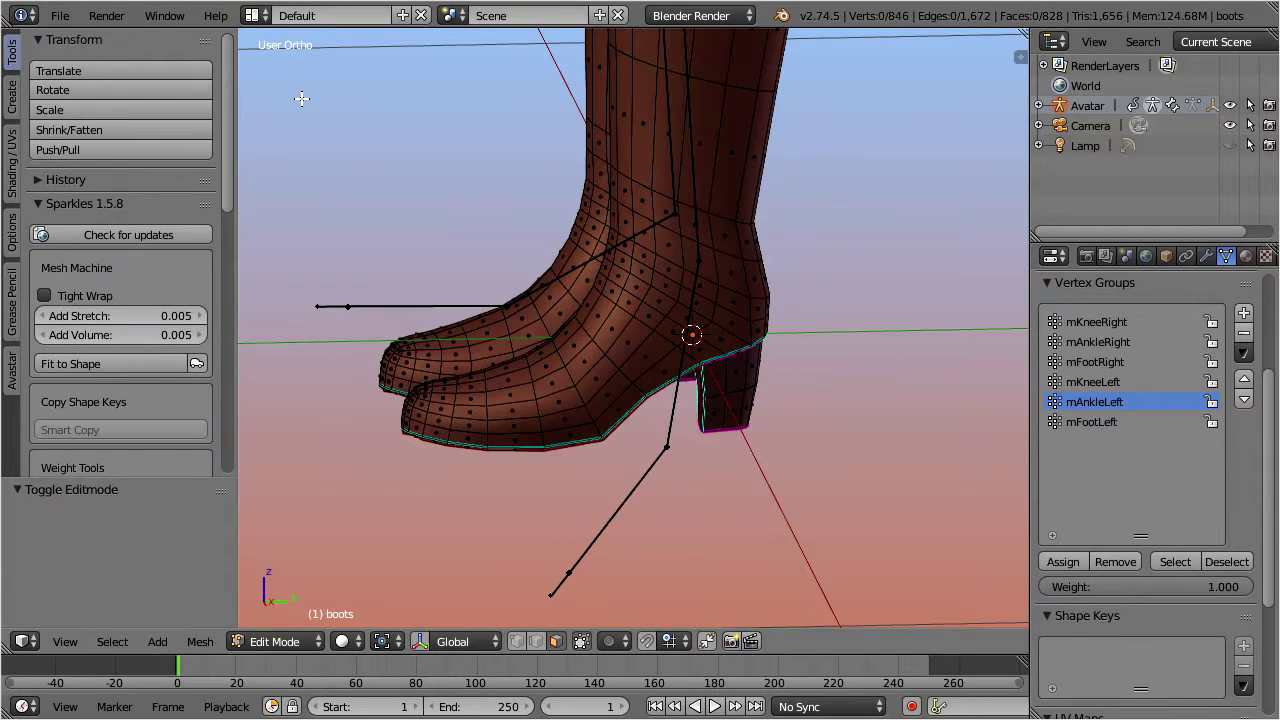
left_click(1206, 256)
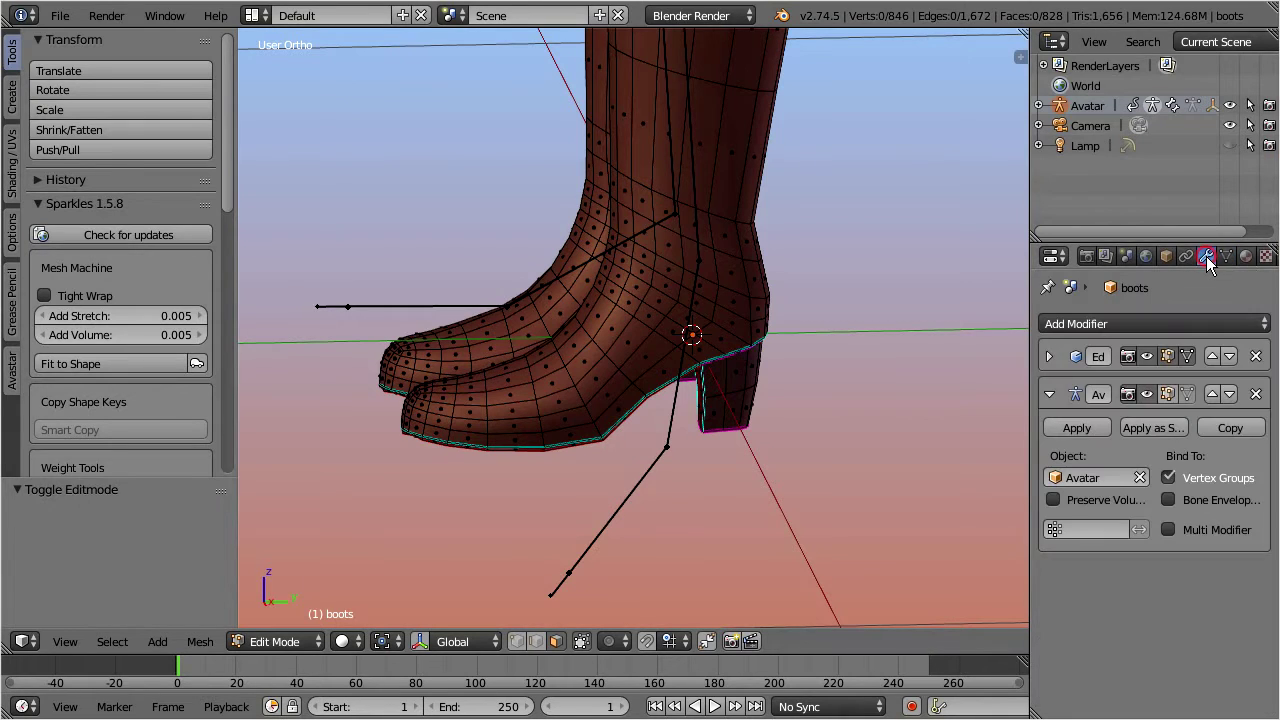
left_click(1171, 396)
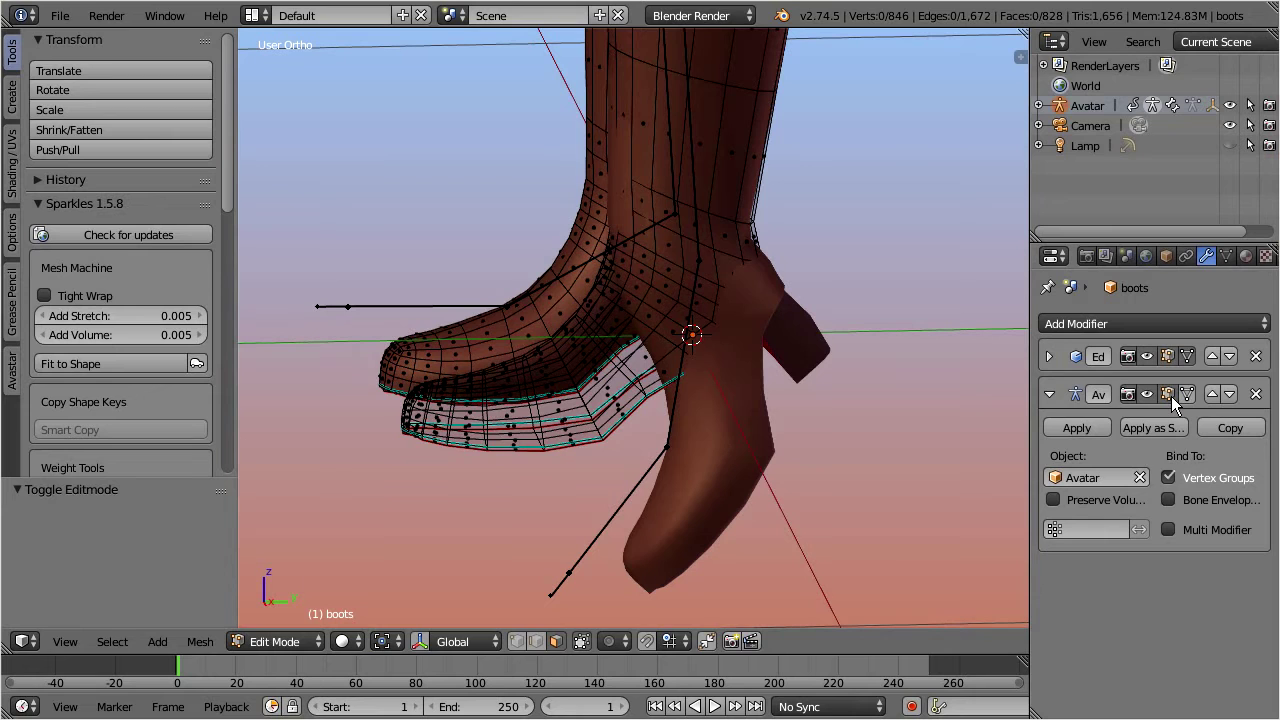
left_click(1188, 396)
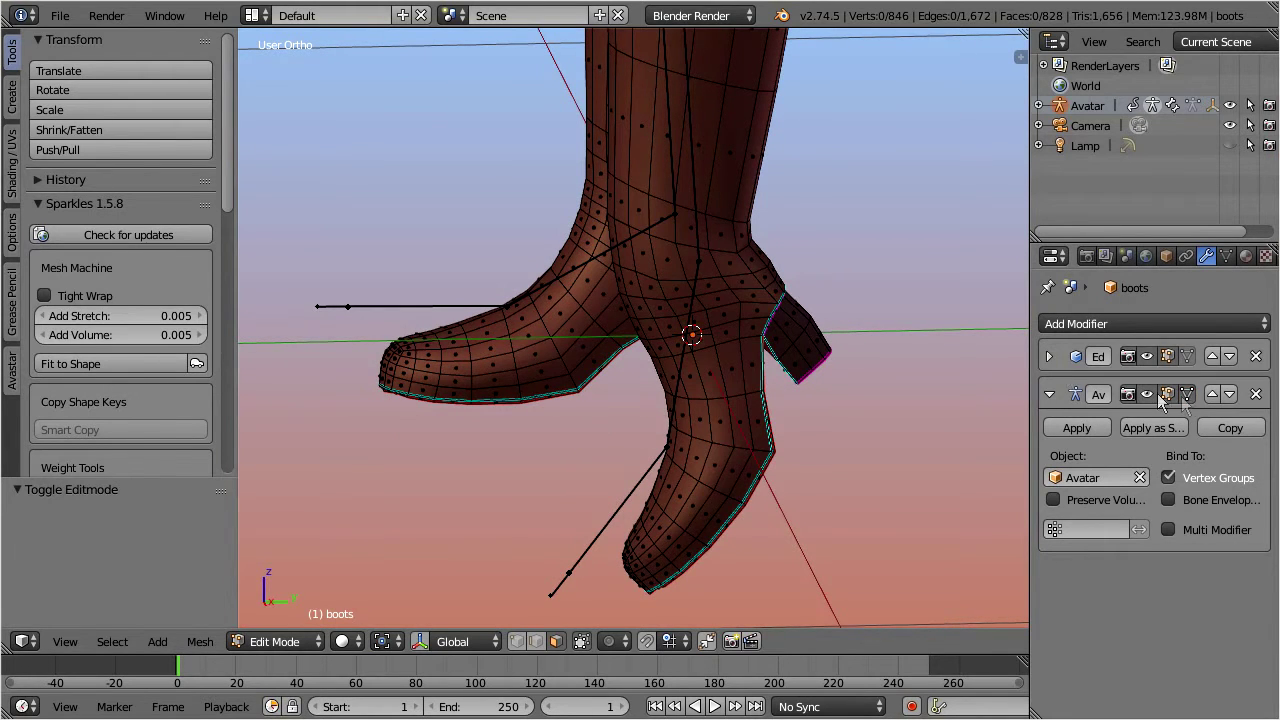
middle_click_drag(765, 377, 595, 374)
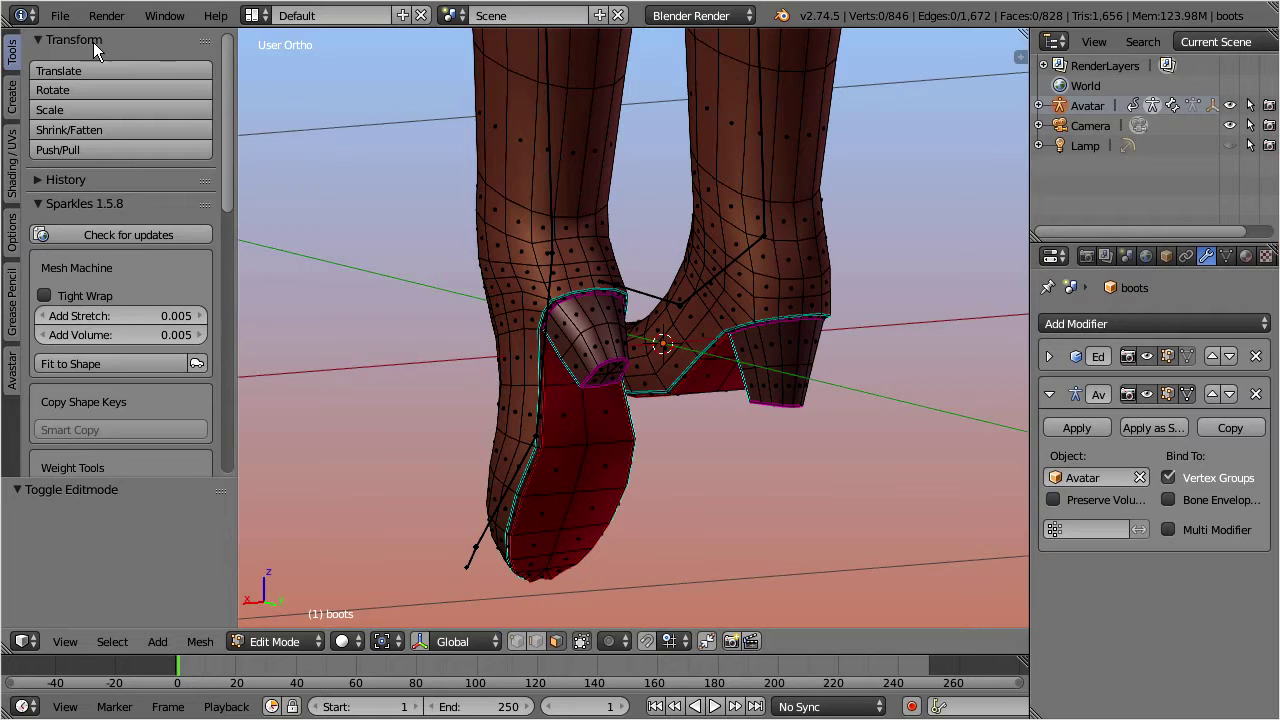
Step: Fold the Transform, Sparkles and Mesh tool panels and put Weight Tools, expanded, at the top
left_click(38, 40)
left_click(37, 88)
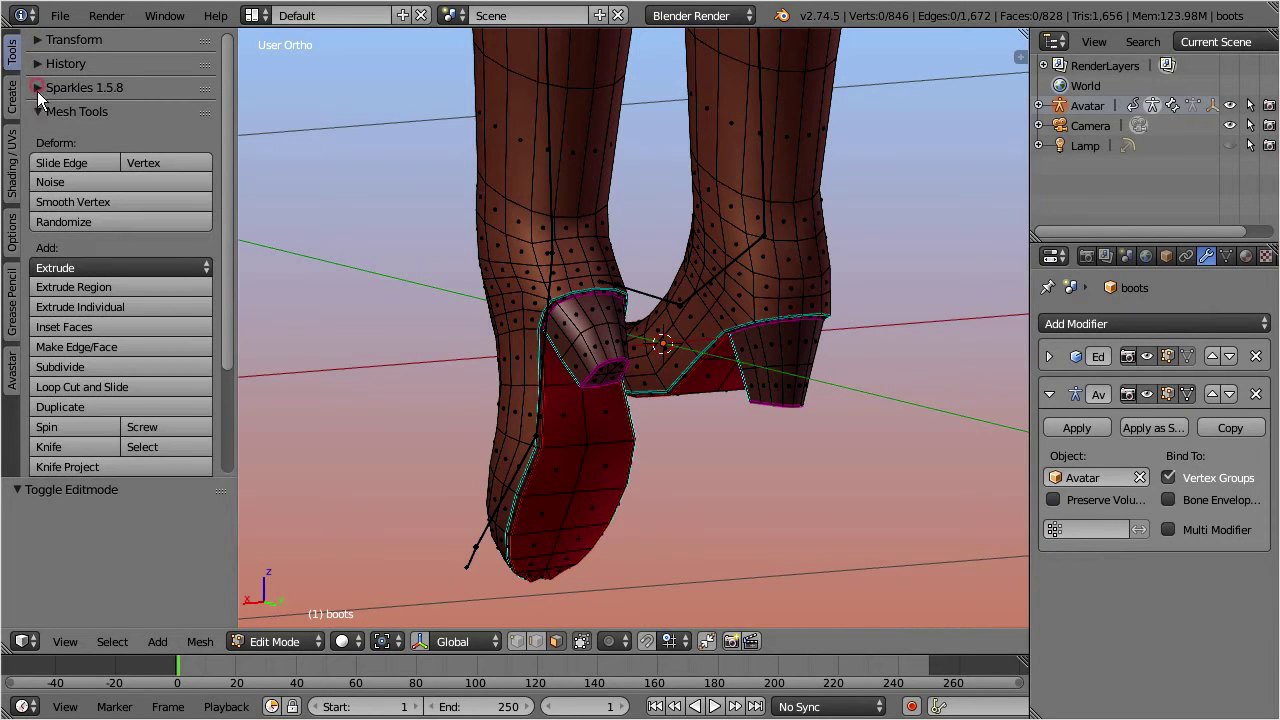
left_click(37, 112)
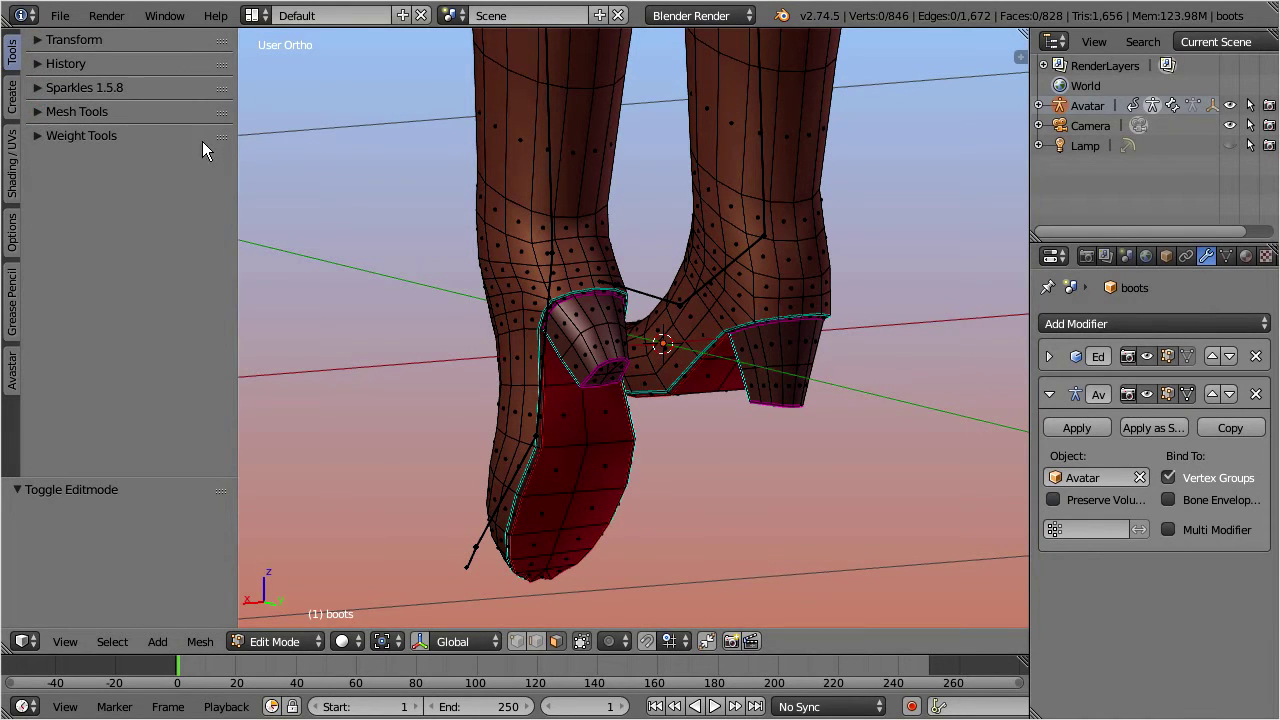
left_click_drag(217, 136, 220, 40)
left_click(37, 39)
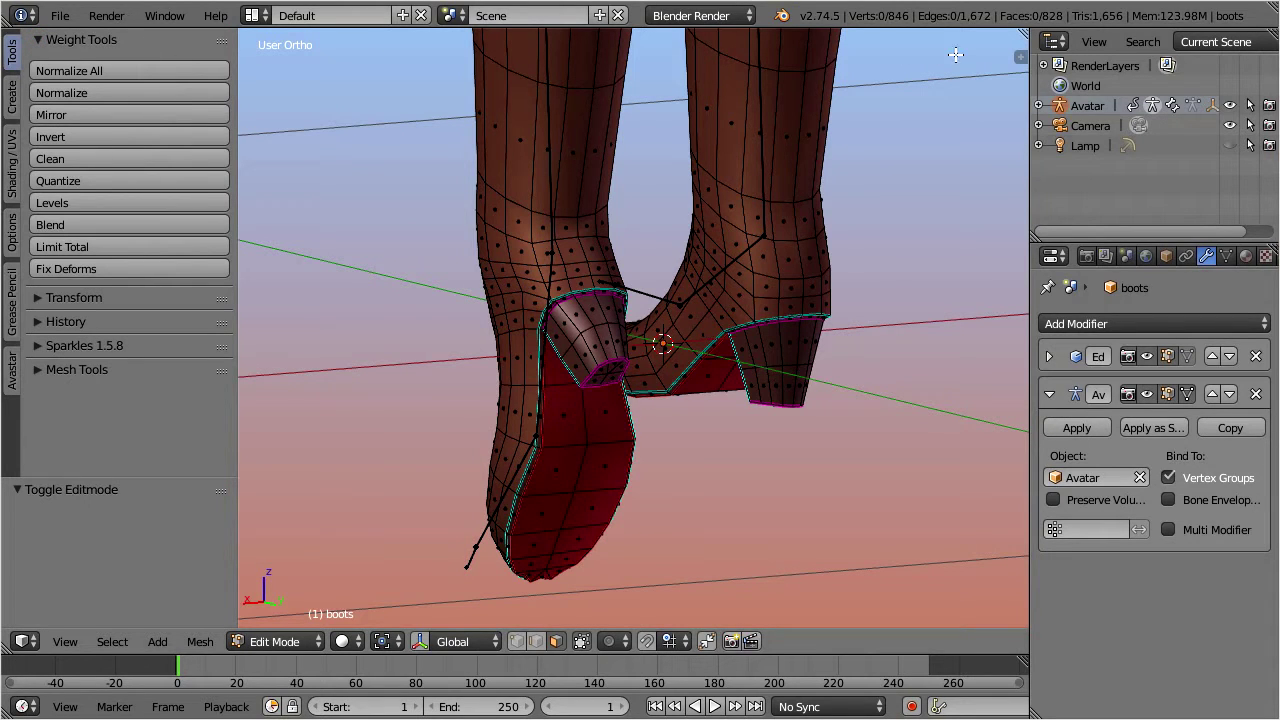
Step: Enable Show Weights under Mesh Display in the sidebar, then close the sidebar
left_click(1019, 57)
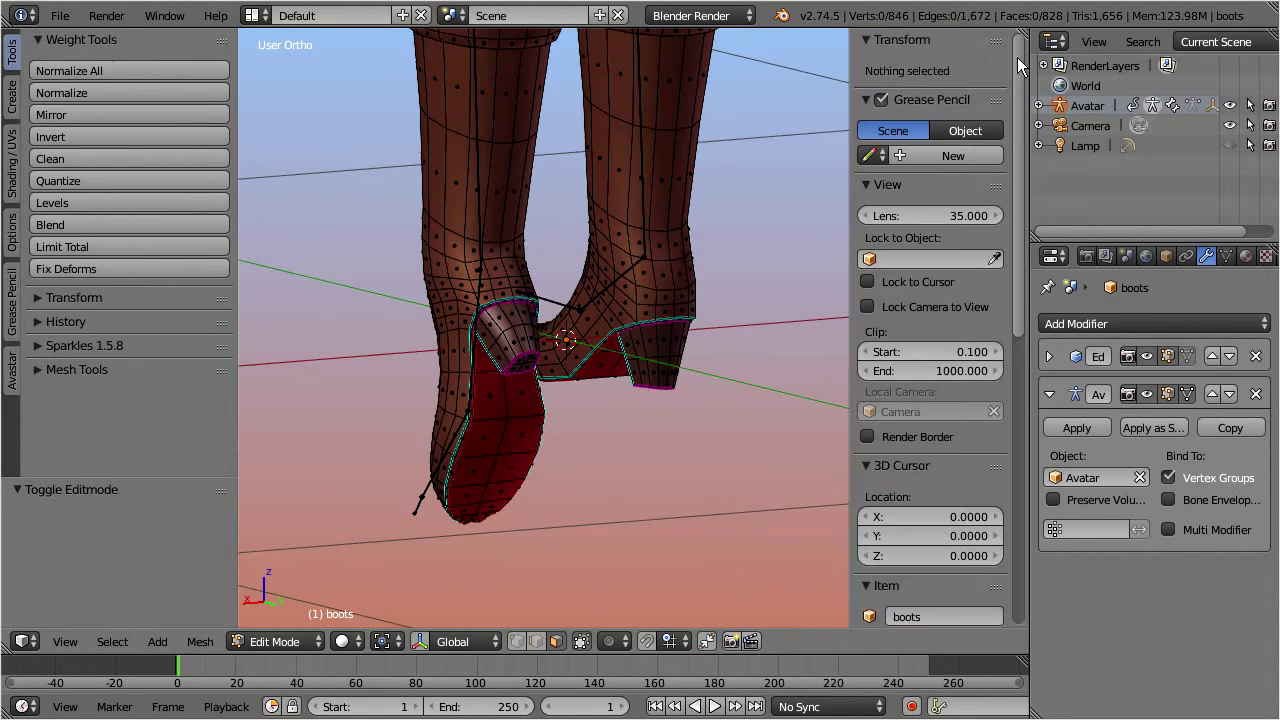
left_click(877, 45)
left_click(865, 64)
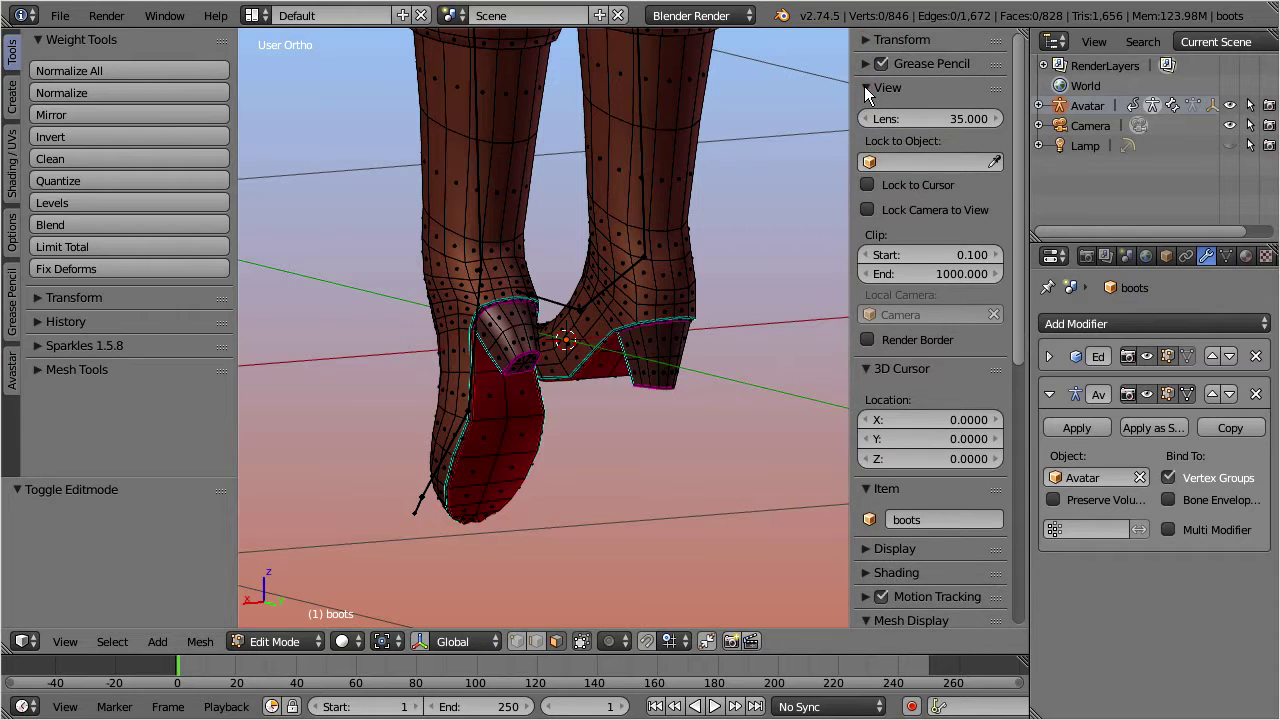
left_click(866, 88)
left_click(864, 111)
left_click(864, 135)
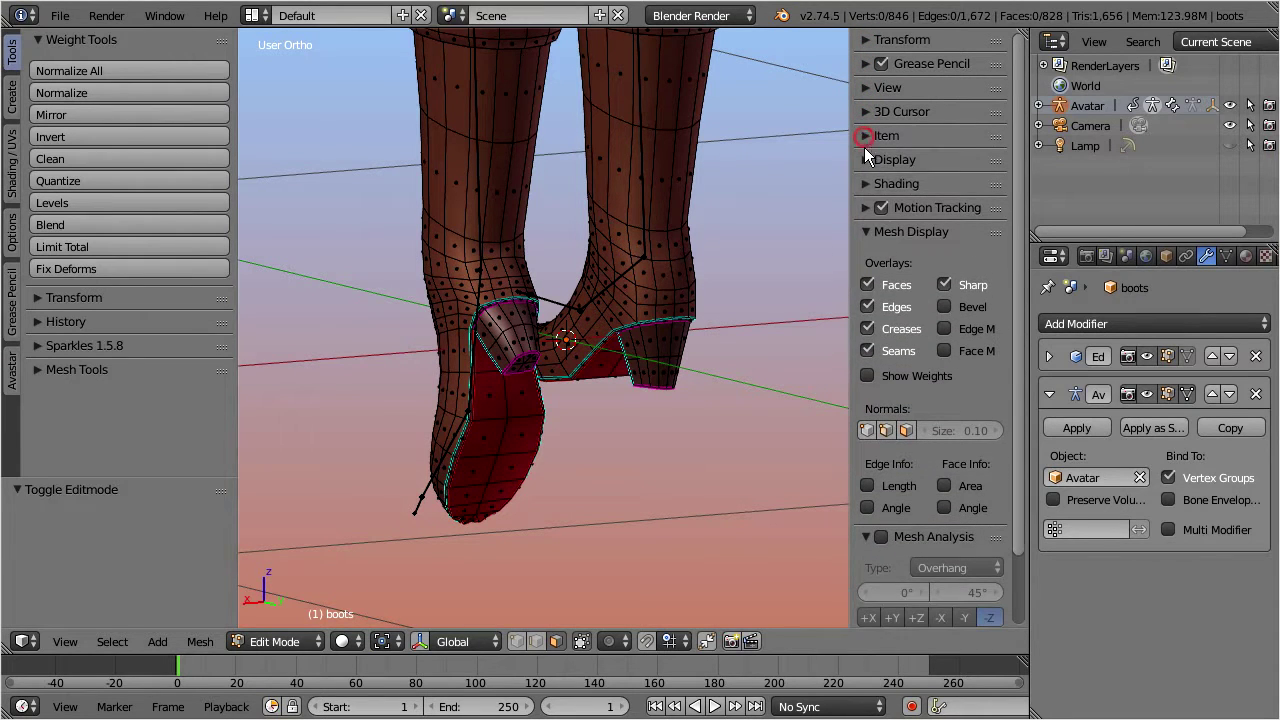
left_click(867, 376)
left_click_drag(850, 381, 1023, 383)
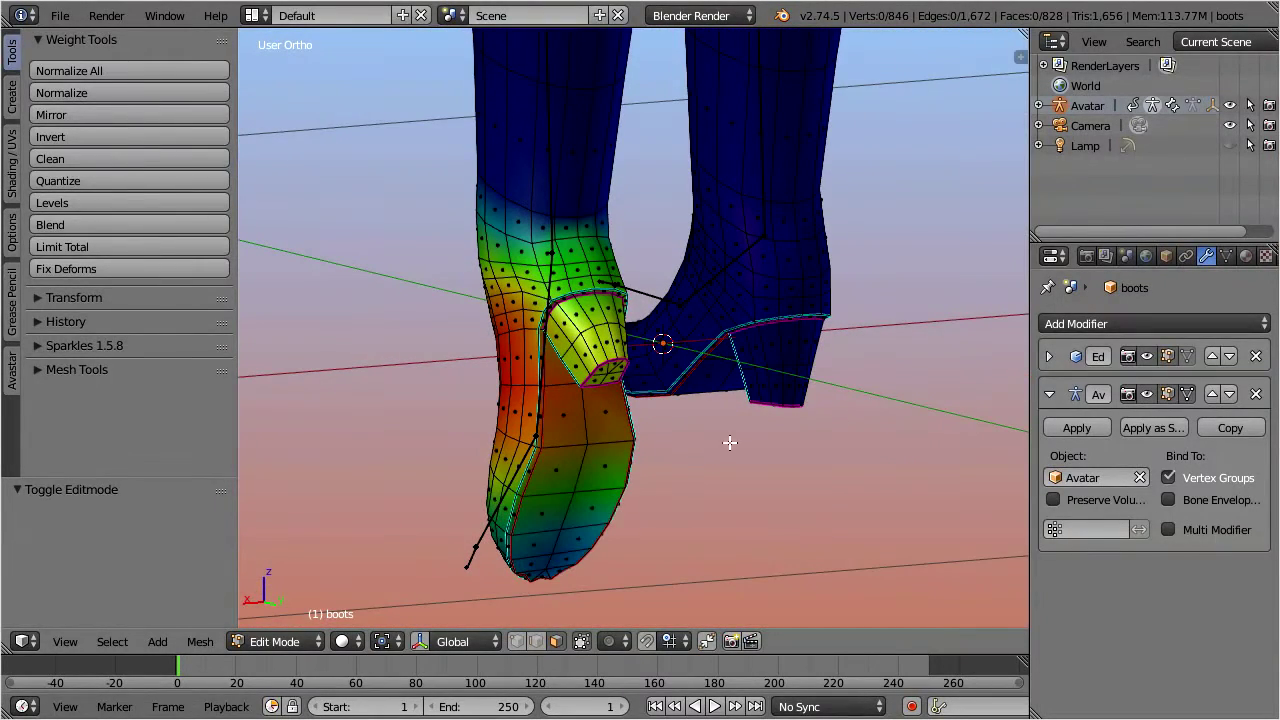
Step: With Limit Selection to Visible toggled, select the linked cuff and lower boot faces
left_click(556, 643)
scroll(605, 349, "up", 2)
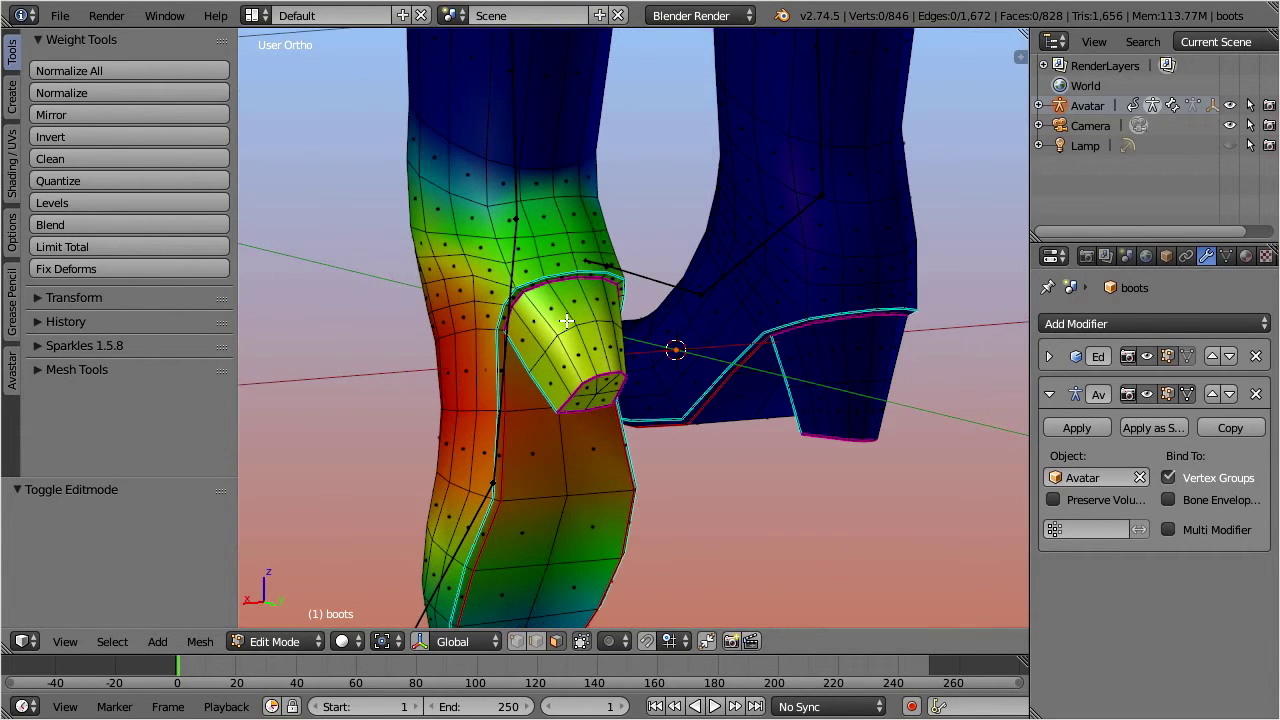
key("l")
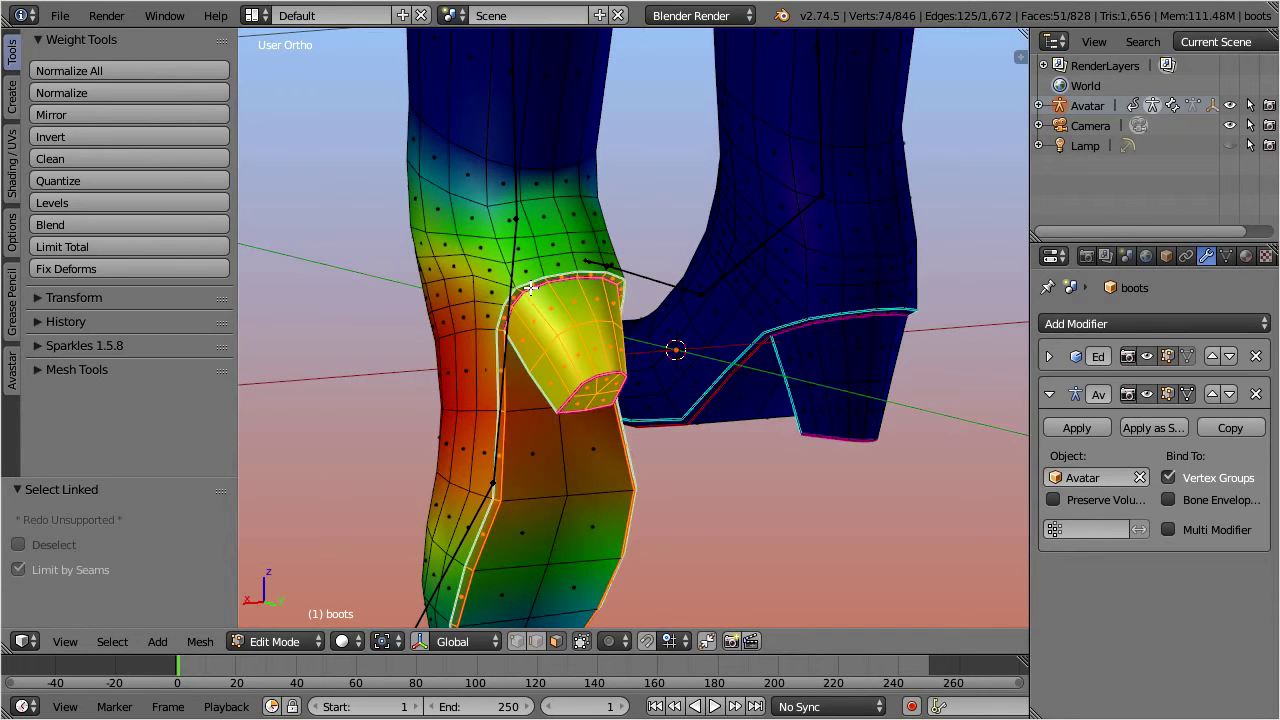
key("l")
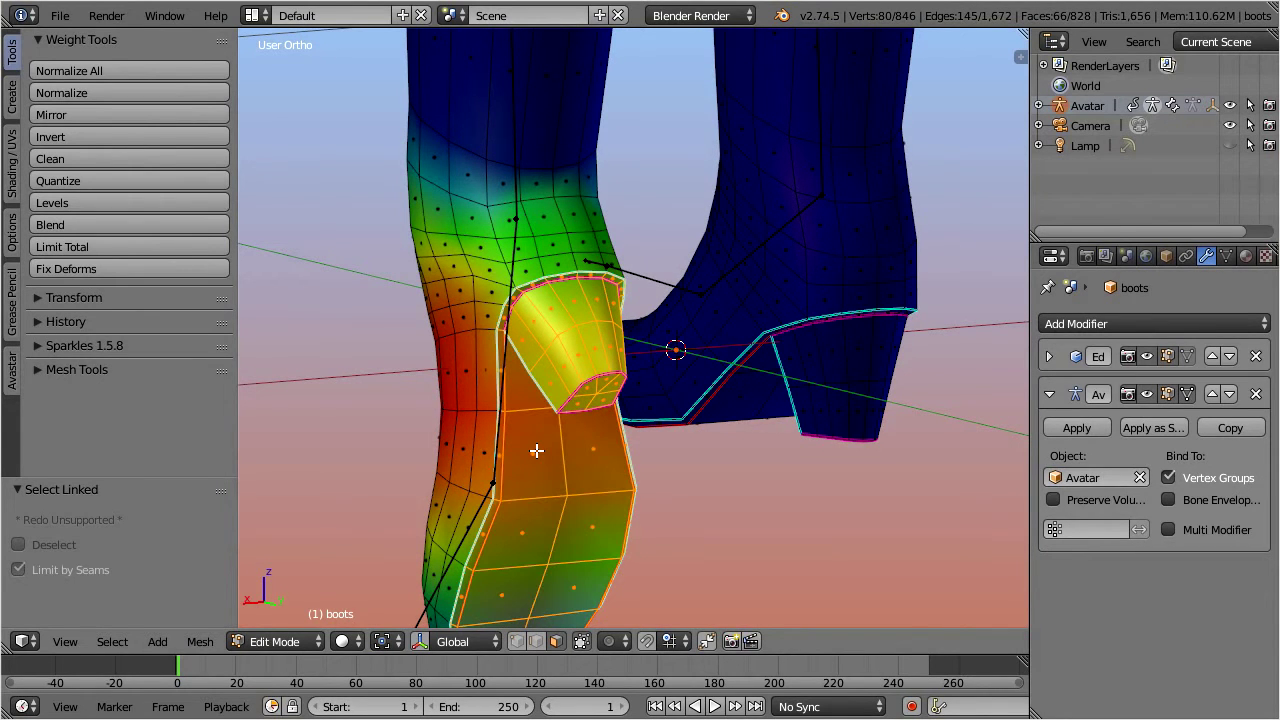
Step: Box-deselect the foot to keep the flap and heel, then show the Vertex Groups list
middle_click_drag(534, 451, 529, 186)
key("b")
middle_click_drag(398, 145, 624, 412)
middle_click_drag(517, 231, 623, 463)
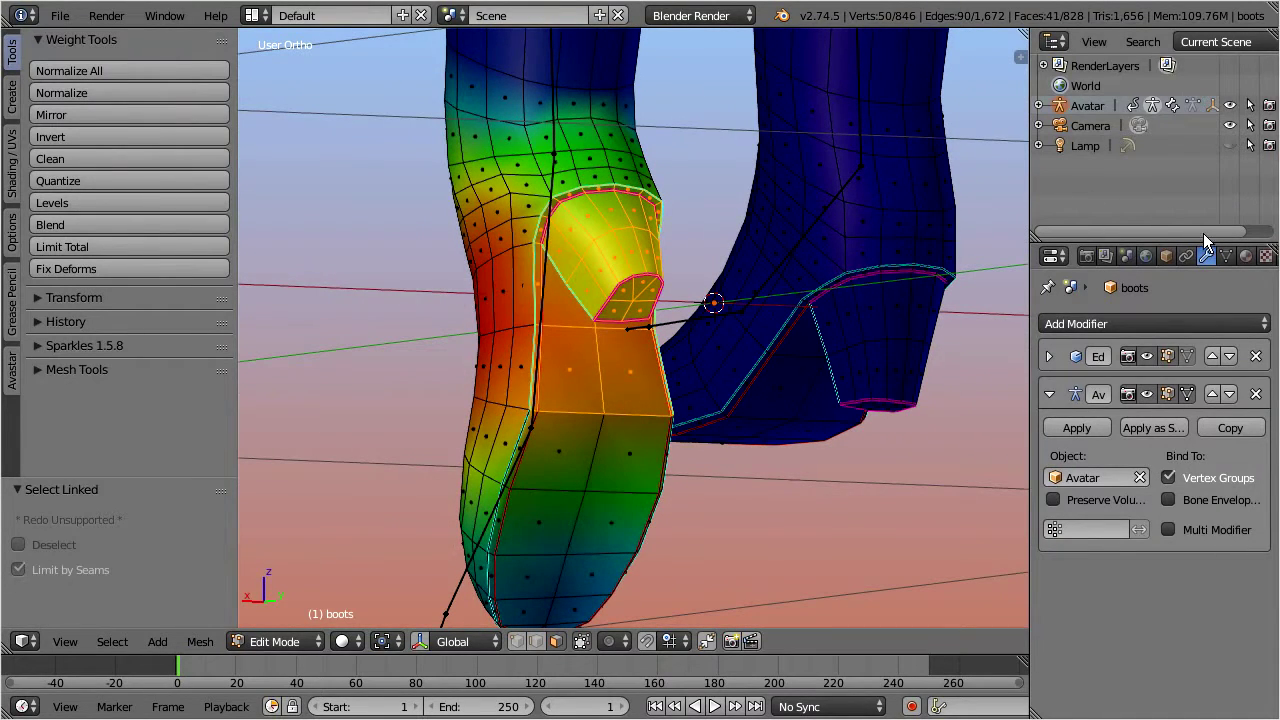
left_click(1226, 256)
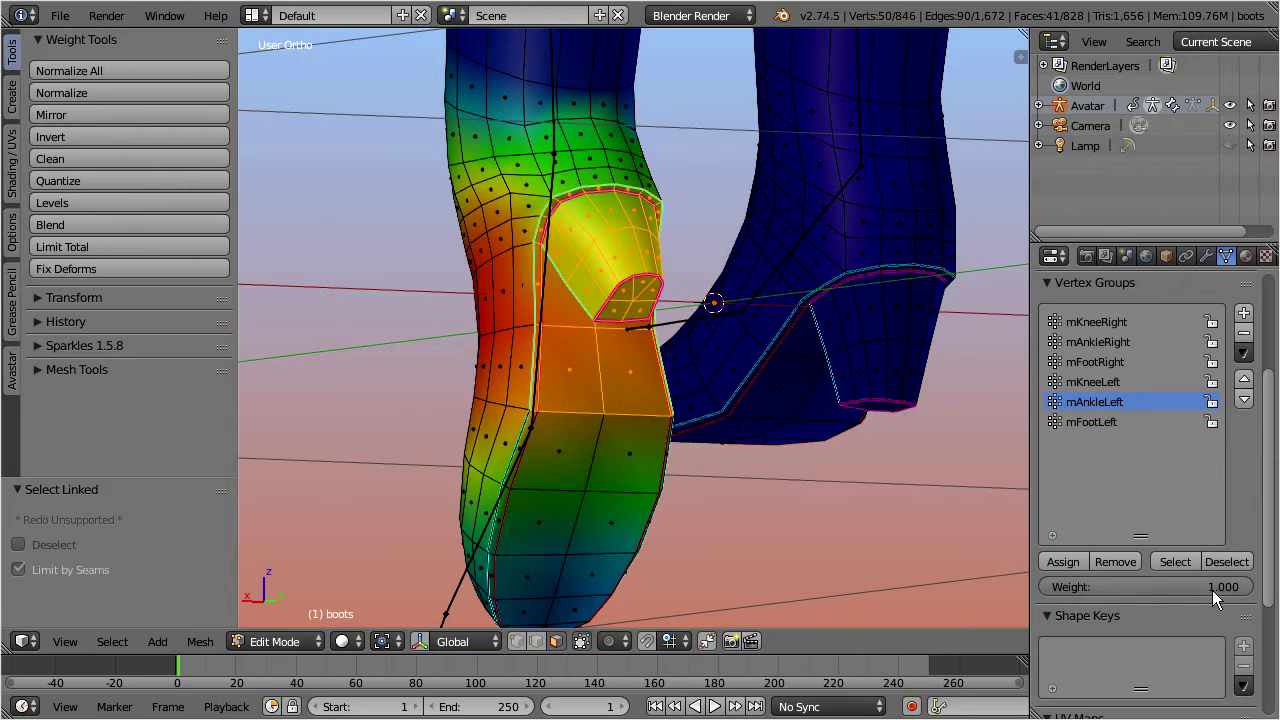
Step: Assign the flap and heel selection to mAnkleLeft at weight 1.000
left_click(1070, 562)
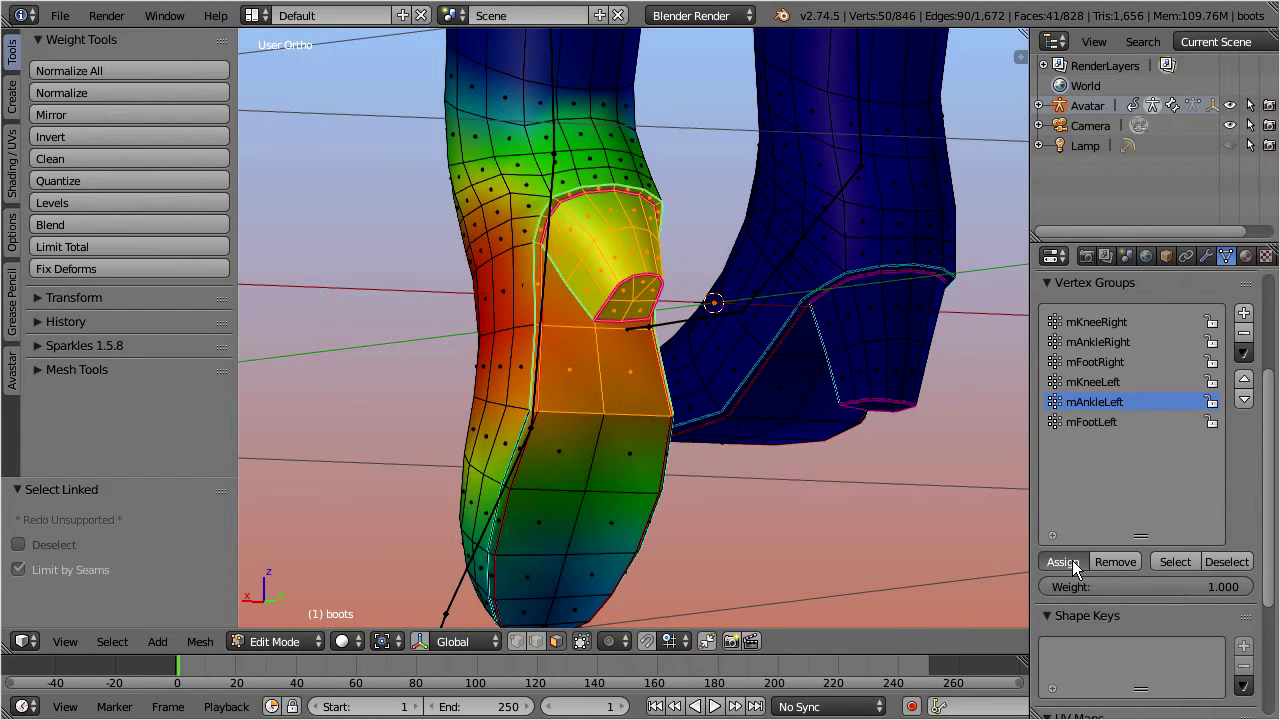
left_click(1066, 562)
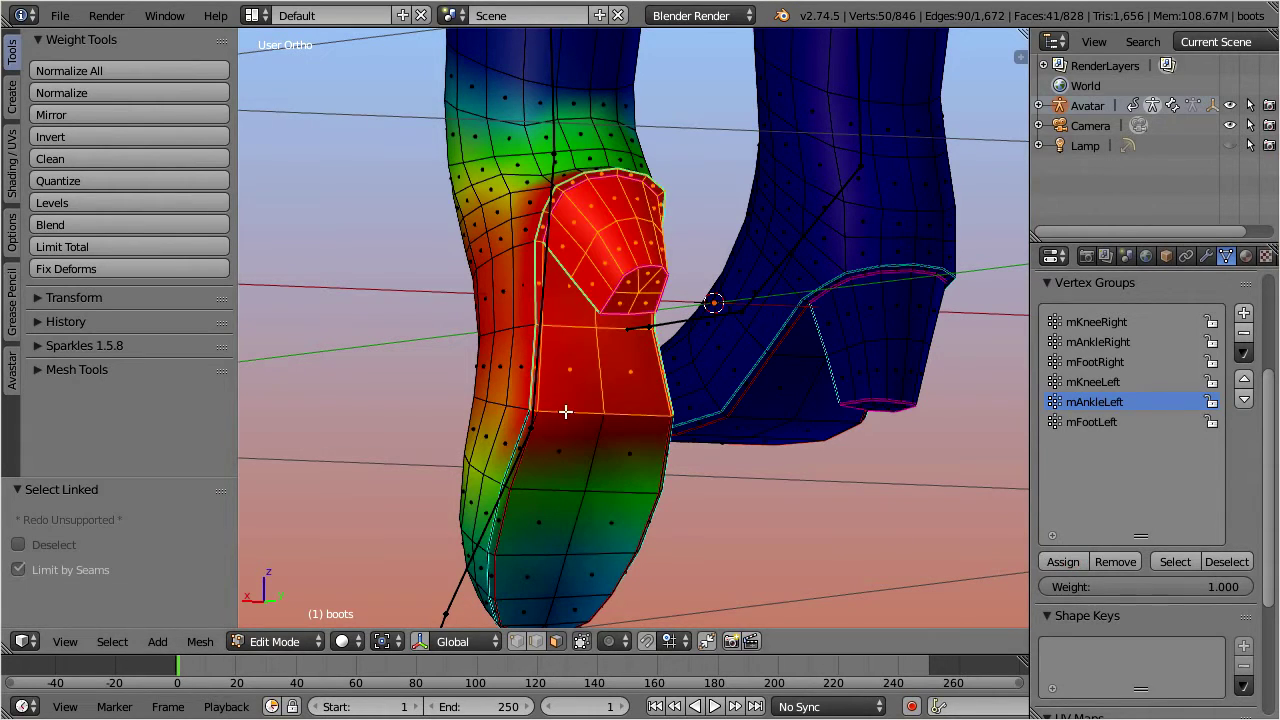
middle_click_drag(625, 416, 416, 429)
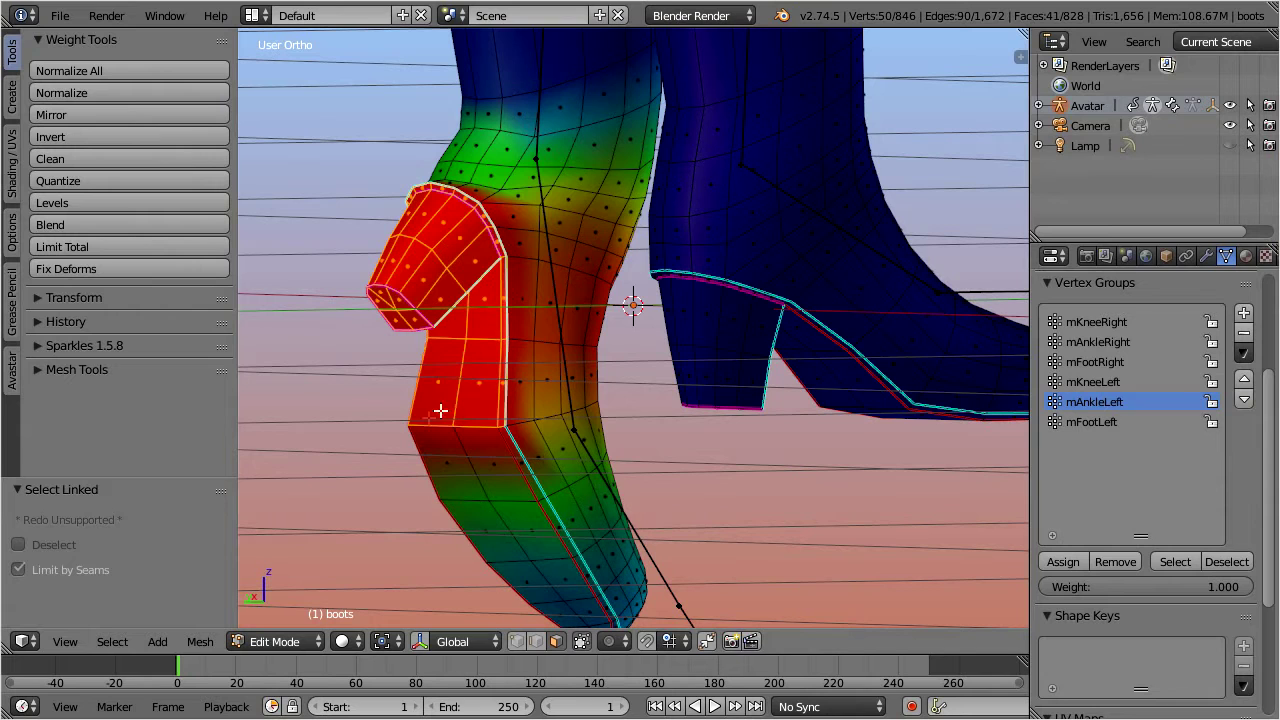
Step: Remove the selected flap and heel vertices from the mKneeLeft group
left_click(1122, 384)
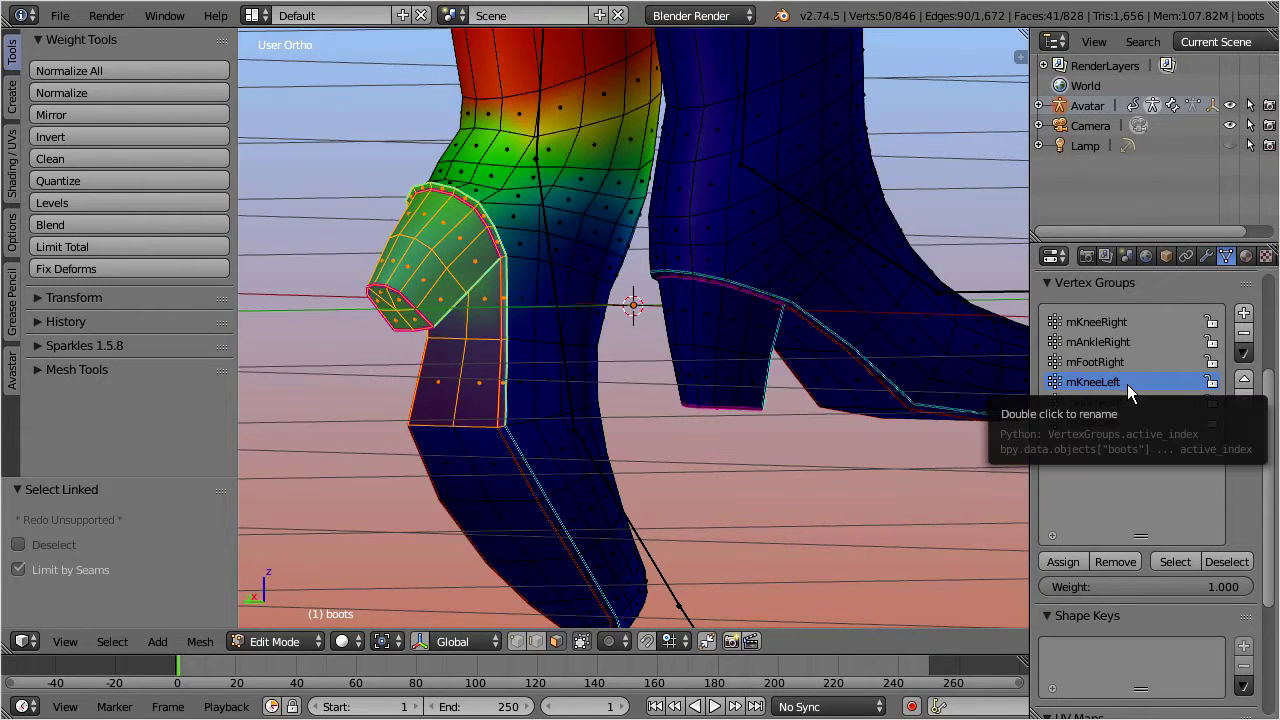
left_click(1128, 563)
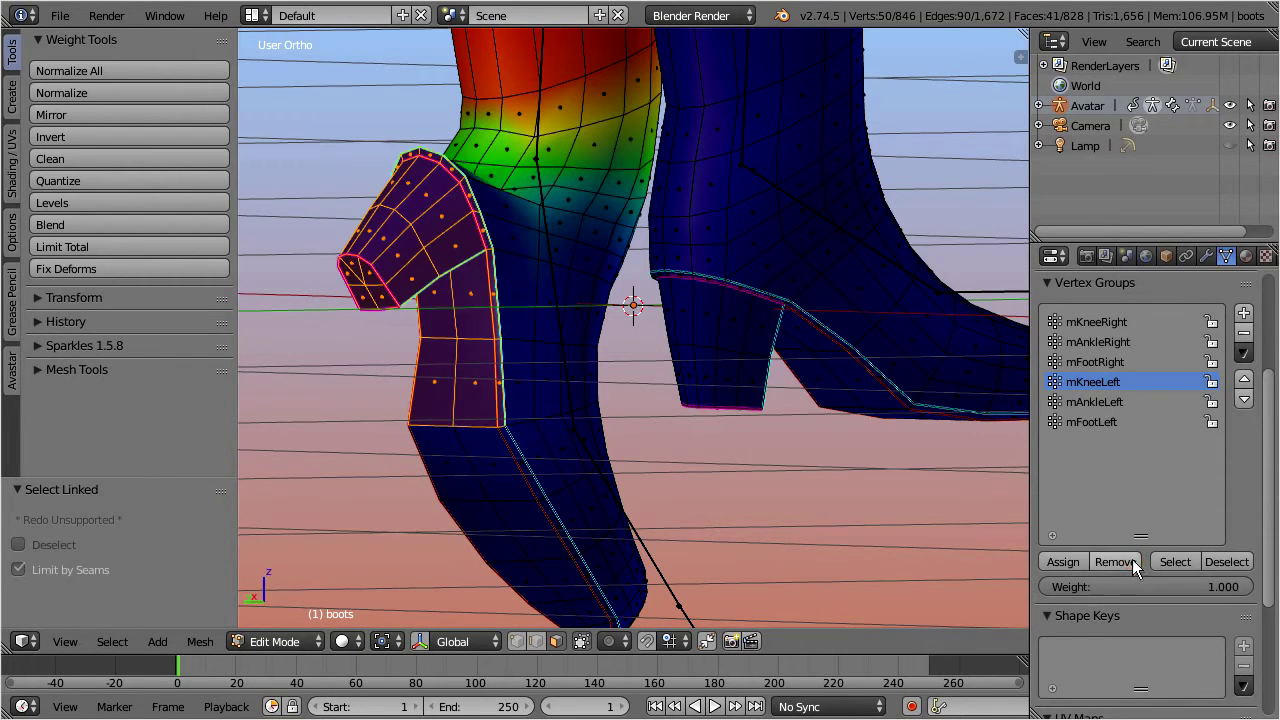
middle_click_drag(460, 300, 809, 349)
Step: Select two faces near the ankle and switch to edge select mode
right_click(731, 257)
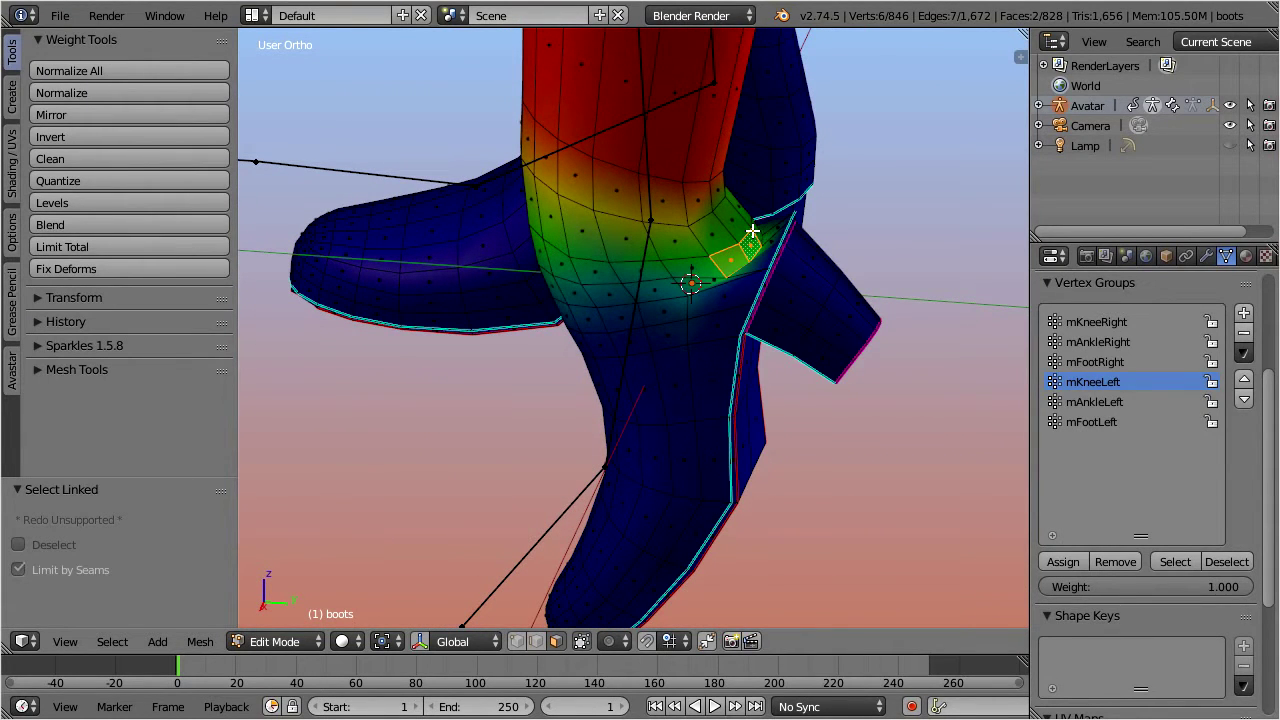
right_click(752, 231, "shift")
scroll(752, 242, "up", 8)
middle_click_drag(795, 319, 766, 339)
left_click(534, 641)
left_click(534, 641)
left_click(534, 641)
Step: Add each edge of the ring along the ankle seam to the selection
left_click(635, 394)
left_click(683, 346, "shift")
left_click(696, 302, "shift")
left_click(672, 250, "shift")
left_click(657, 291, "shift")
left_click(634, 358, "shift")
middle_click_drag(634, 358, 609, 414)
left_click(697, 238, "shift")
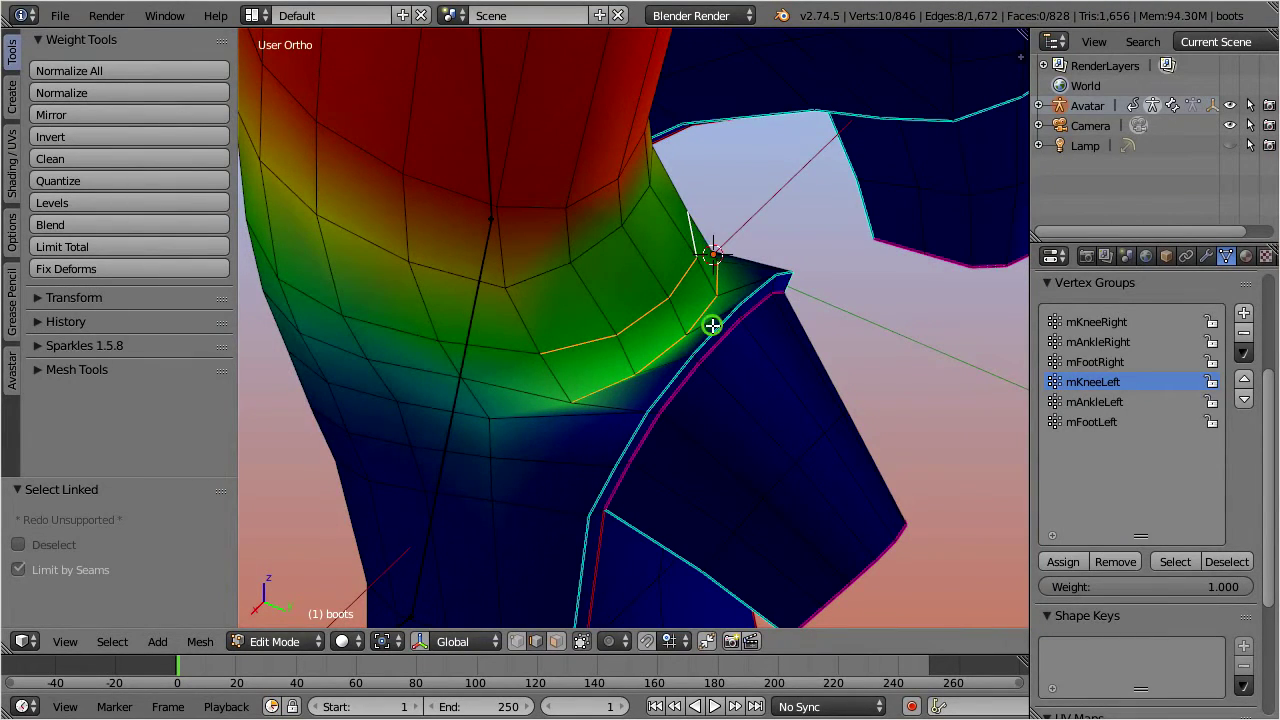
middle_click_drag(709, 323, 774, 369)
Step: Make mAnkleLeft the active group and apply Levels to its weights
left_click(1122, 403)
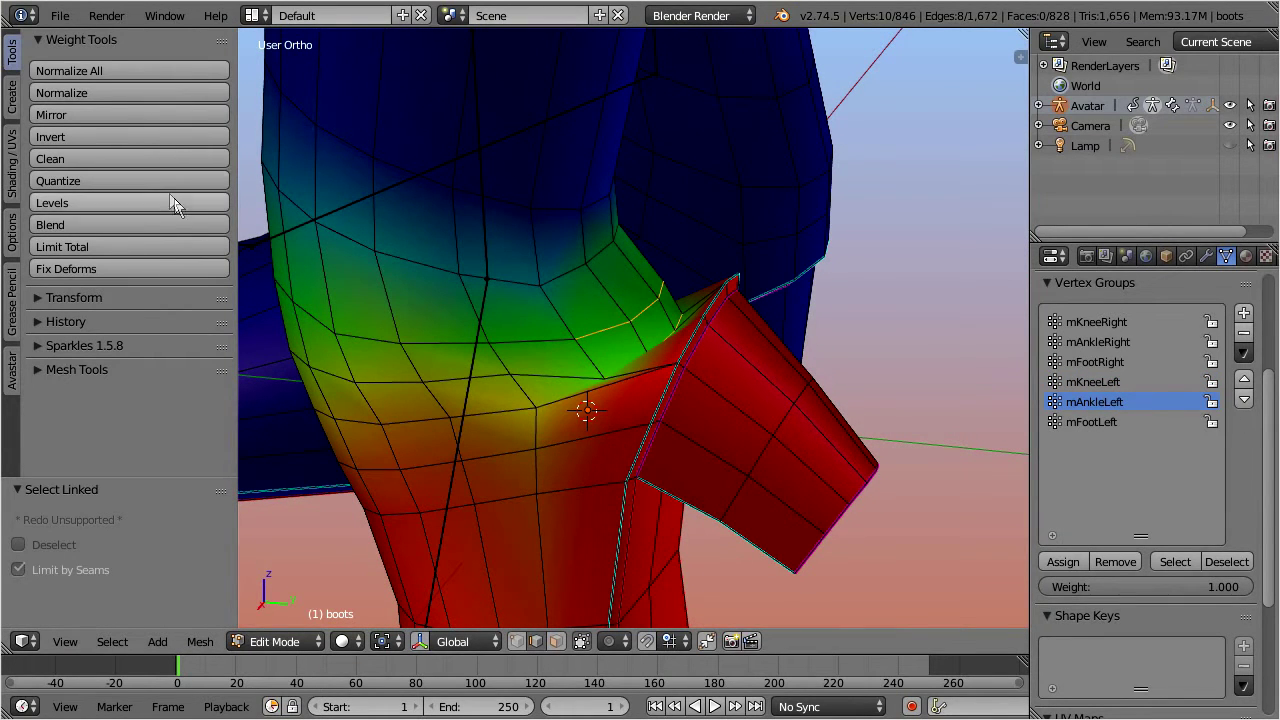
left_click(199, 203)
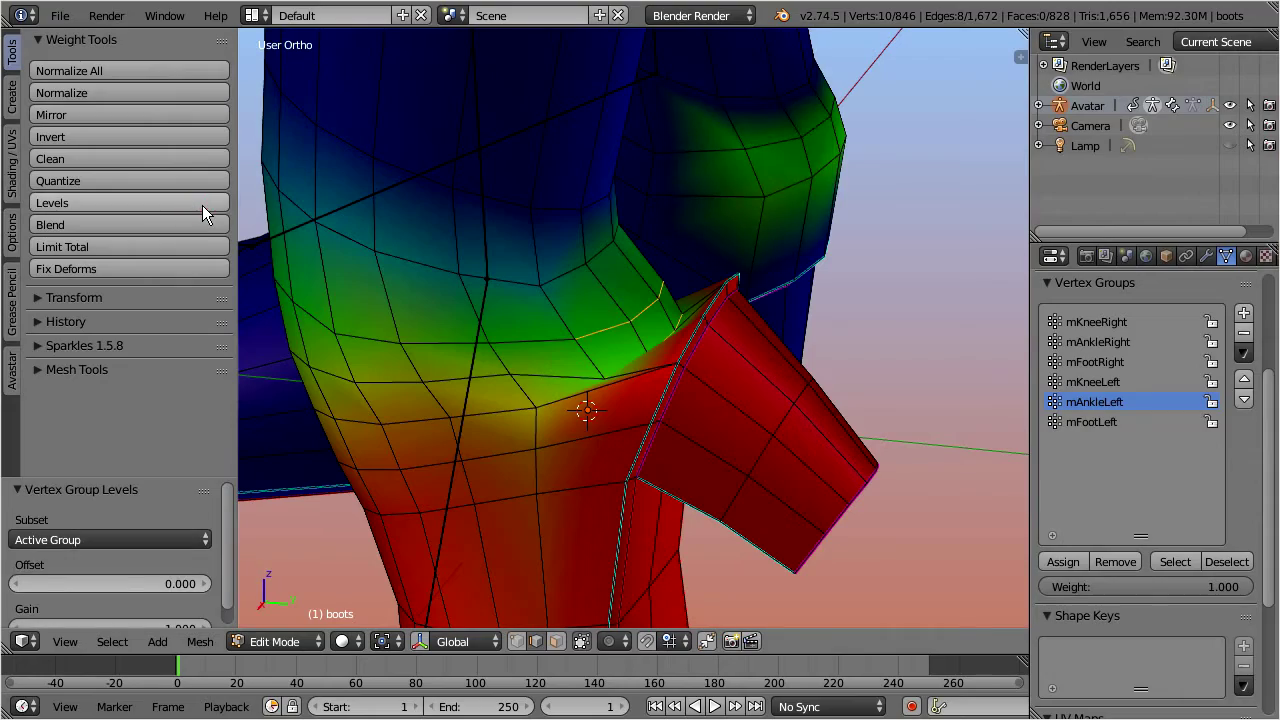
middle_click_drag(680, 232, 791, 253)
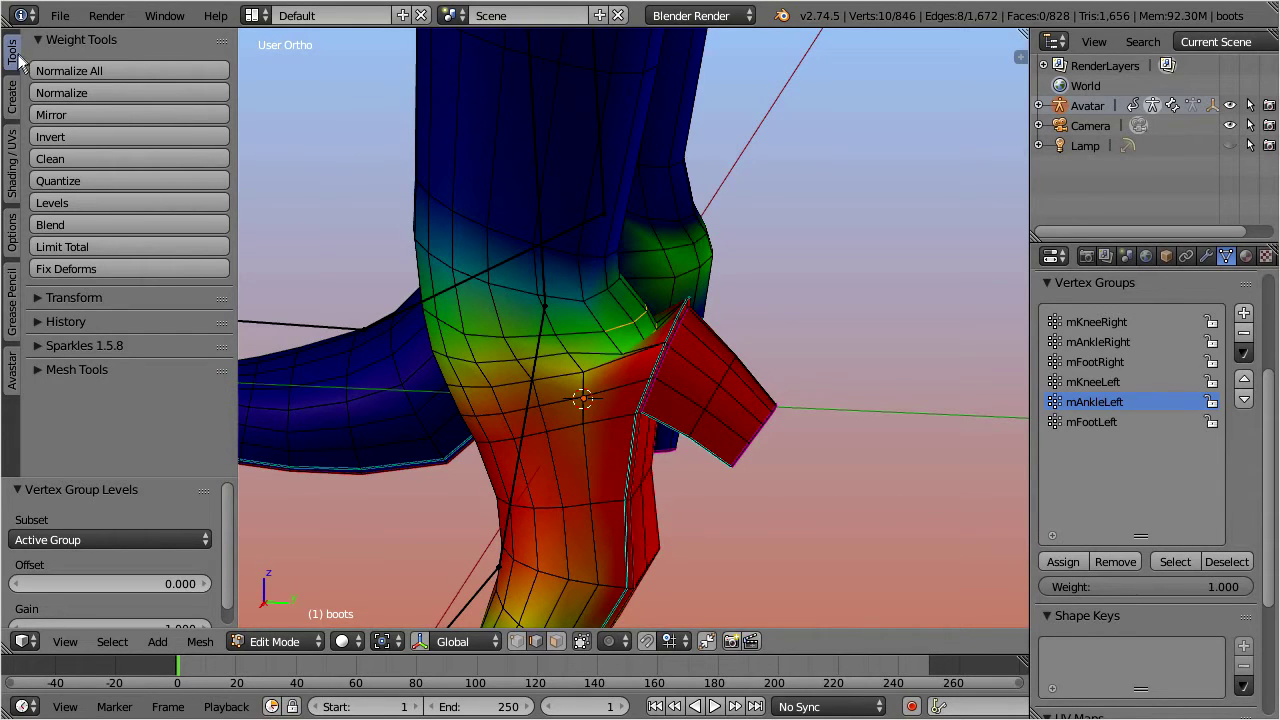
Step: Disable X-axis mirror editing in the mesh options, then try selecting an edge above the heel
left_click(13, 255)
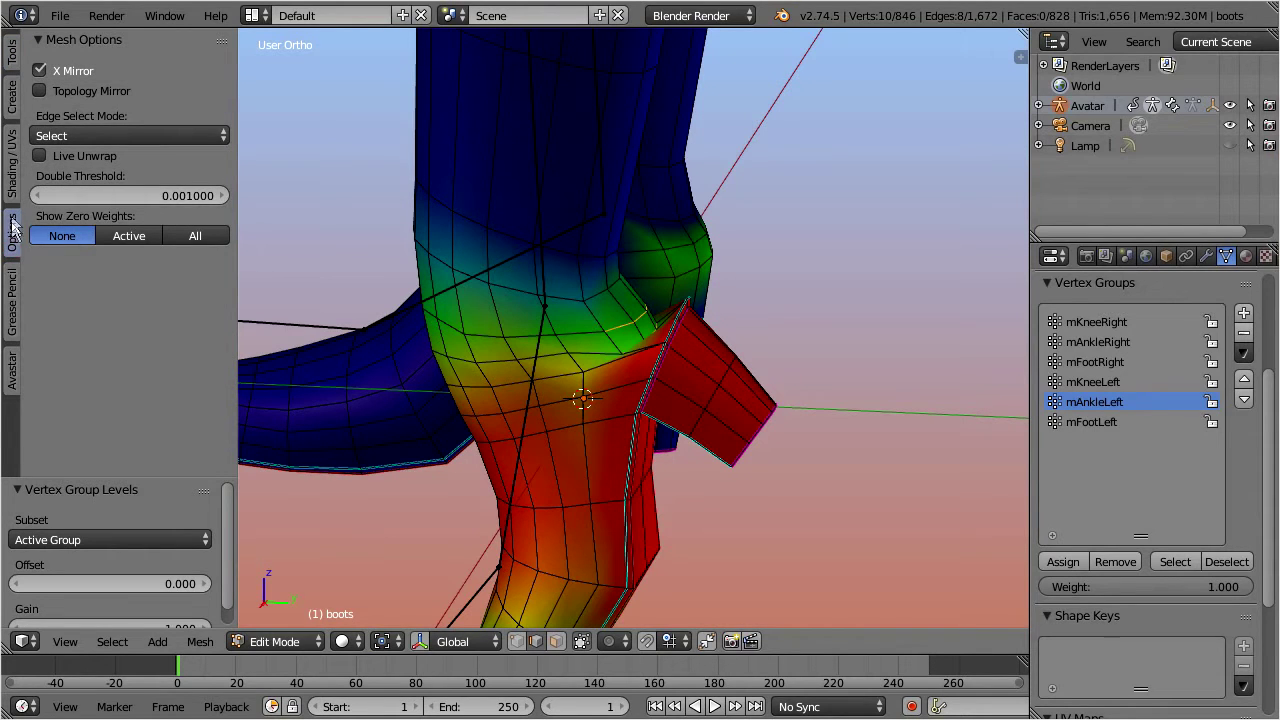
left_click(41, 69)
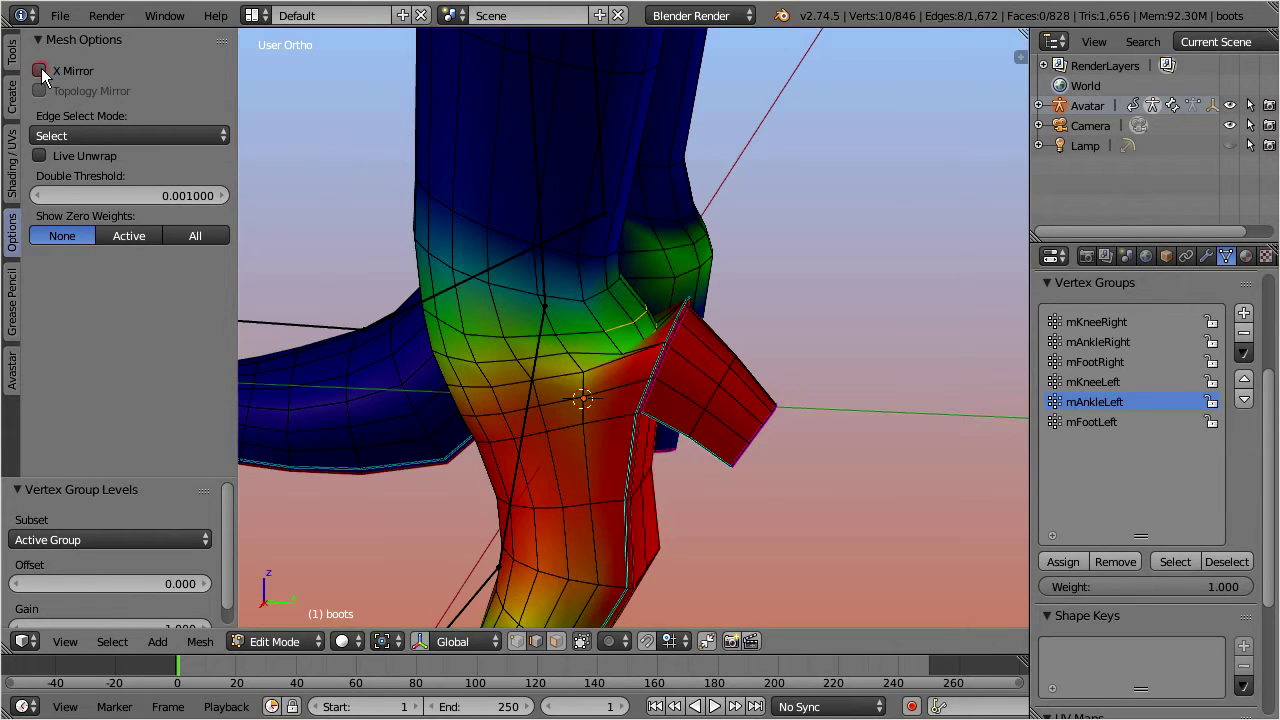
right_click(624, 343)
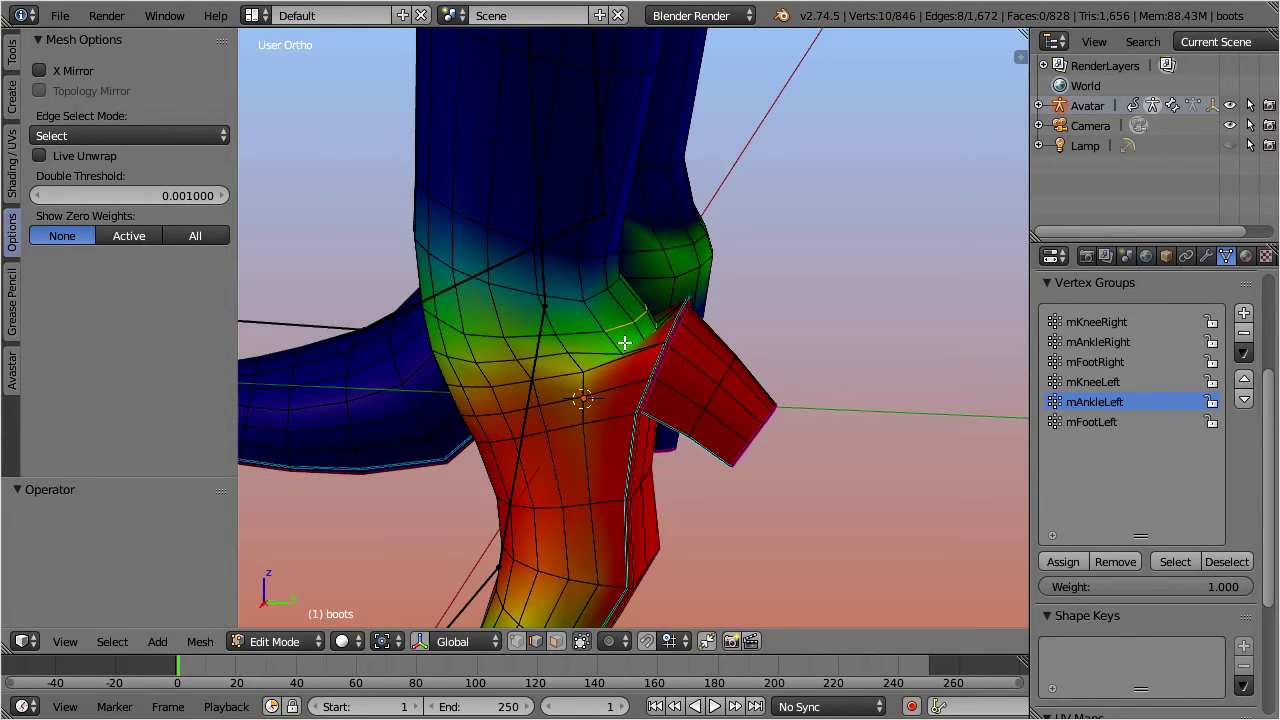
key("ctrl+z")
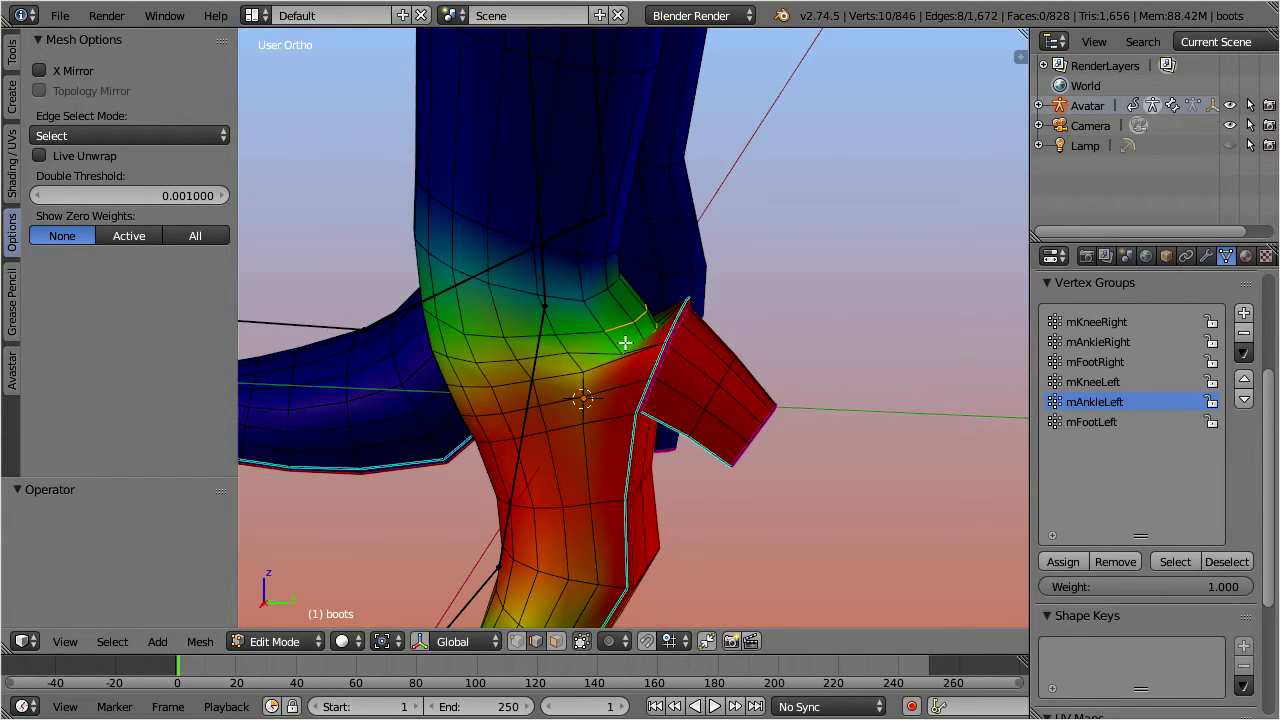
middle_click_drag(651, 346, 654, 386)
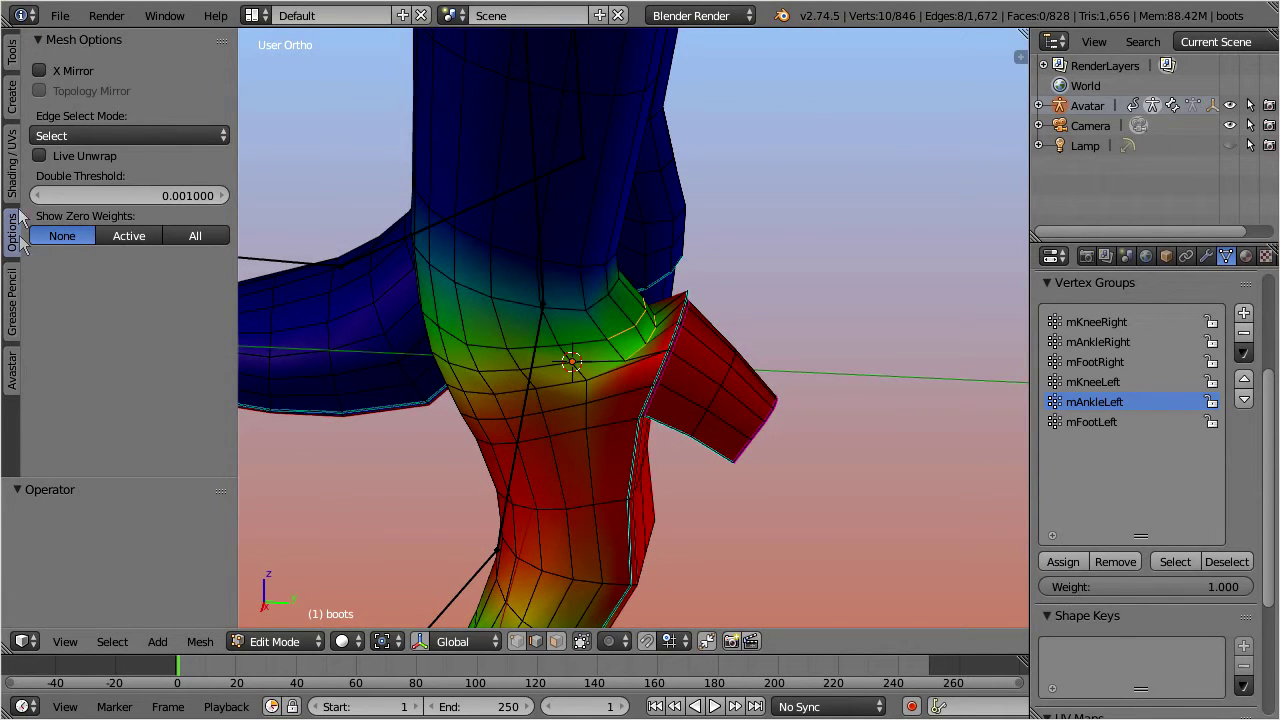
Step: Apply Levels to the selected ankle weights with Offset set to 1.000
left_click(10, 57)
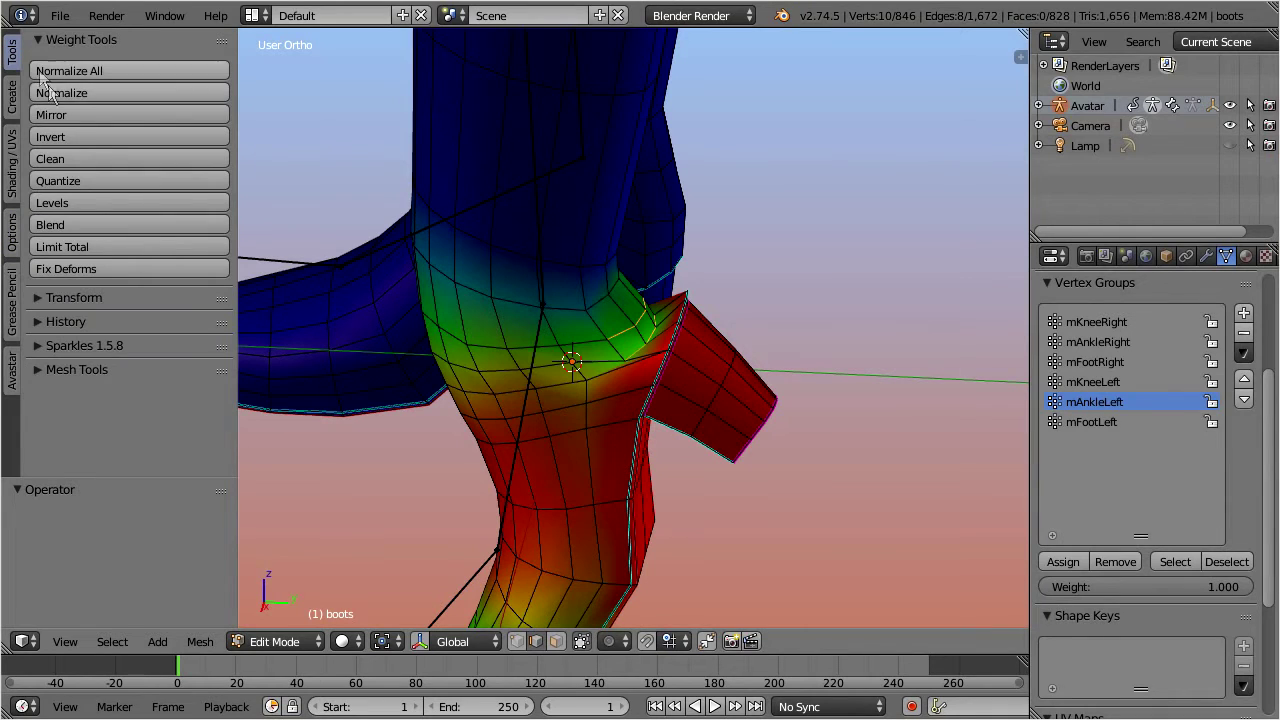
left_click(151, 204)
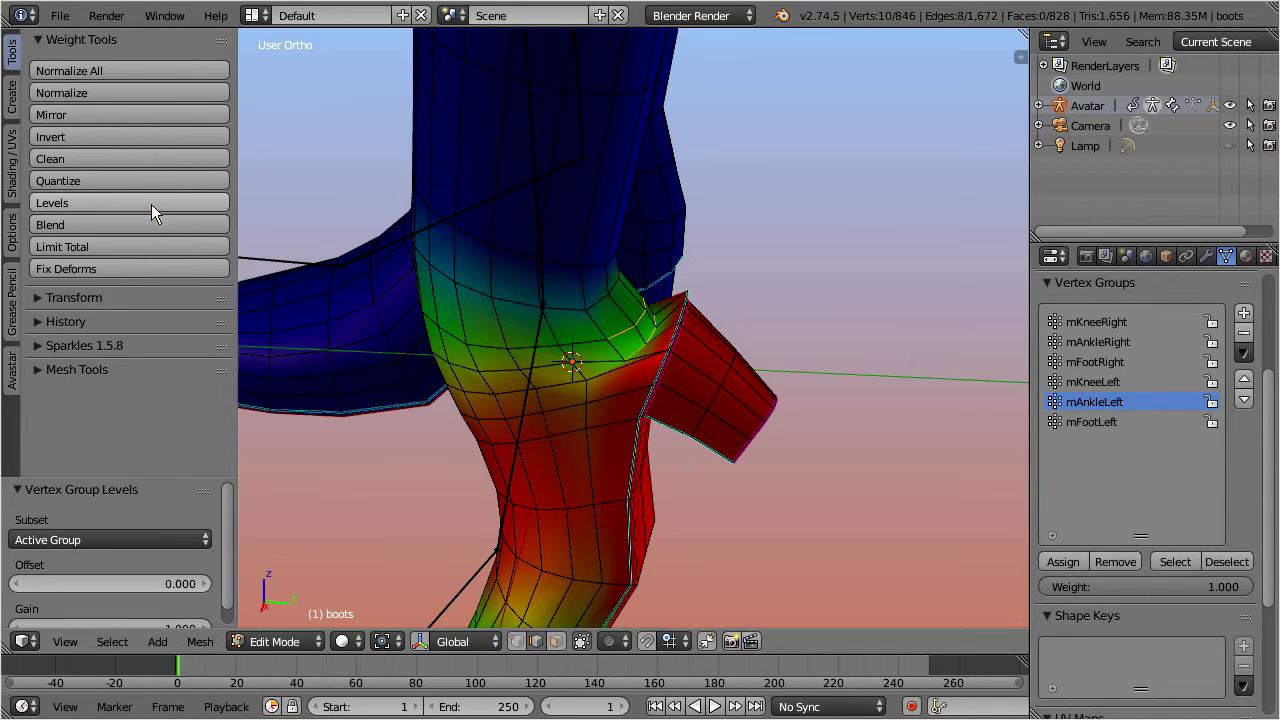
left_click_drag(210, 477, 212, 406)
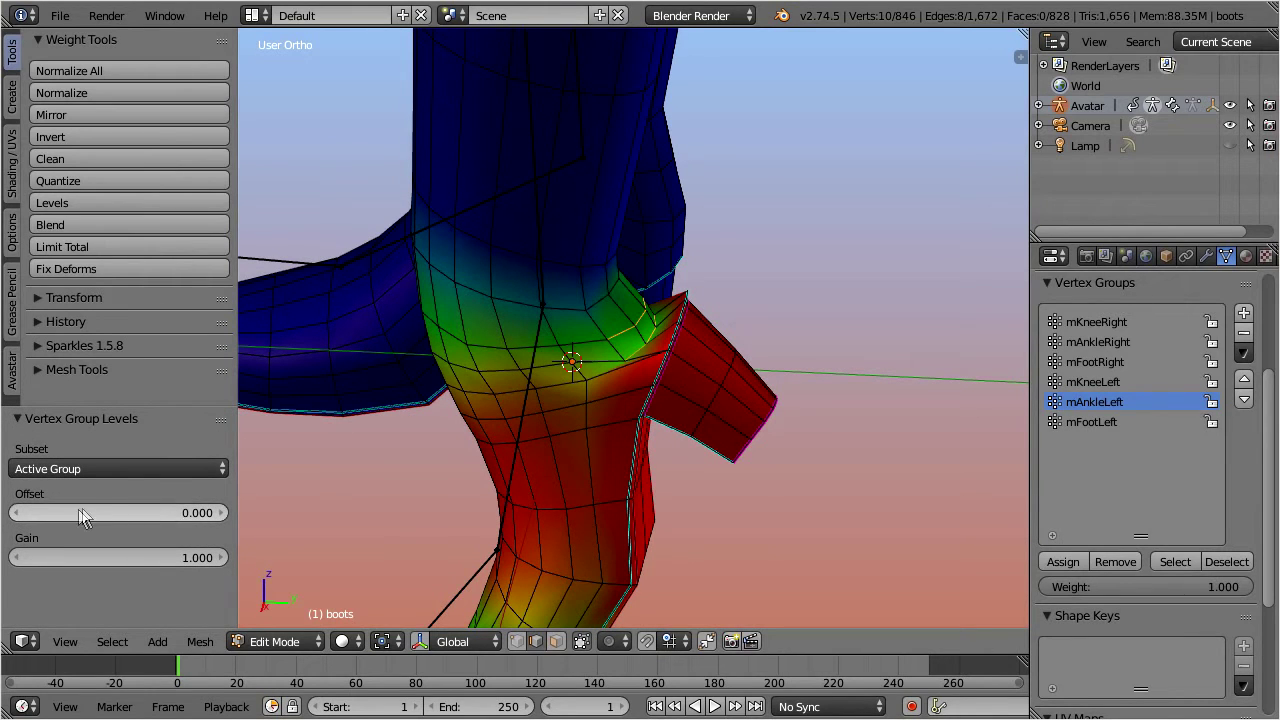
left_click_drag(78, 512, 272, 512)
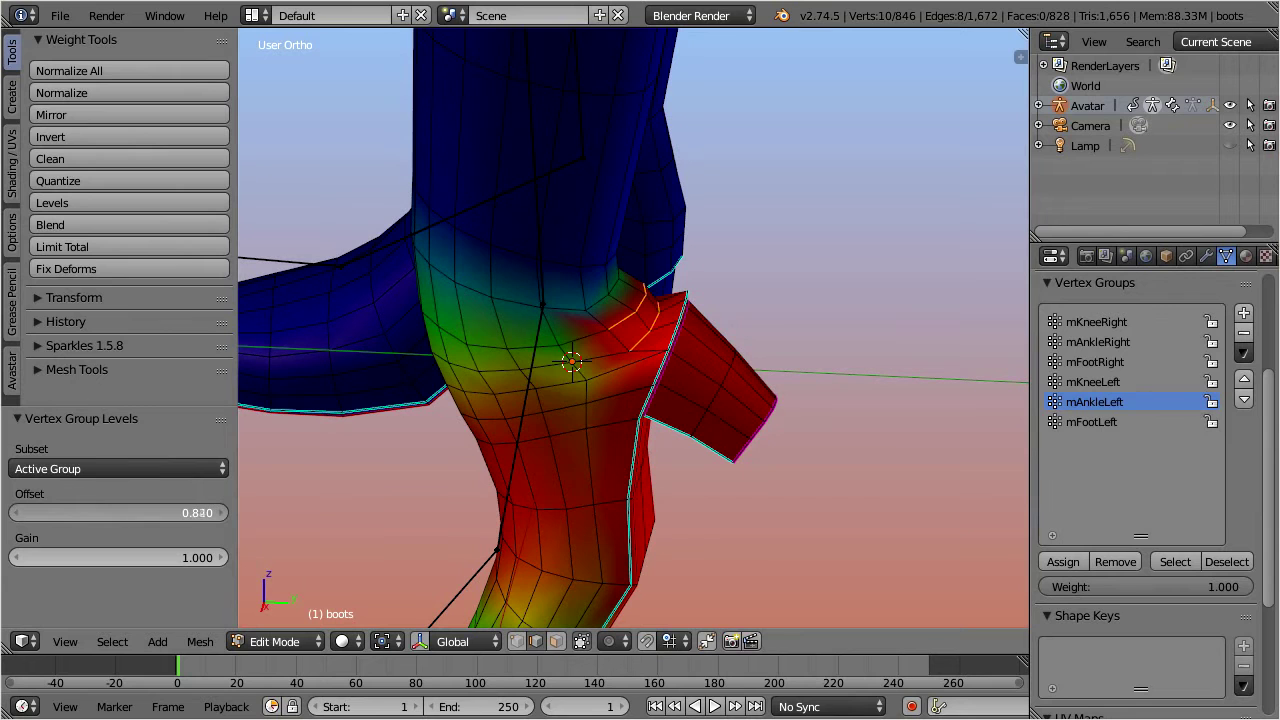
left_click_drag(272, 512, 271, 514)
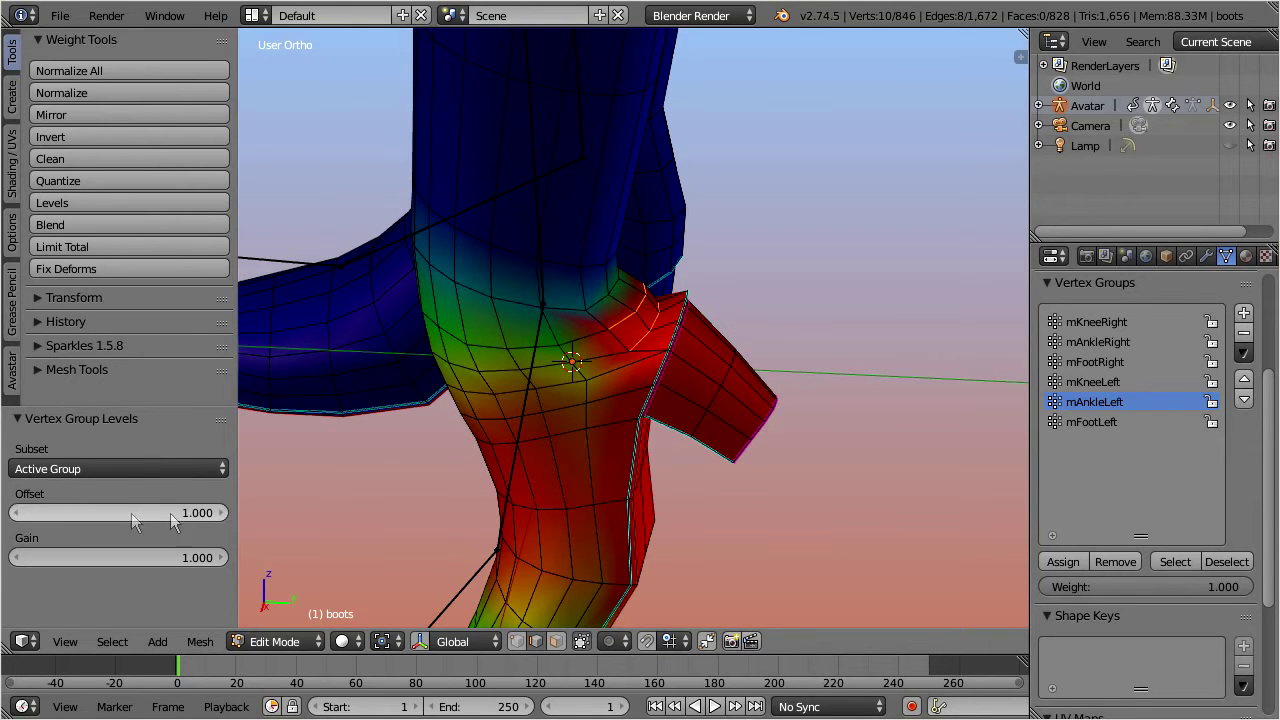
Step: Inspect the raised ankle weights, then make mKneeLeft the active vertex group
middle_click_drag(577, 383, 578, 381)
scroll(578, 381, "up", 5)
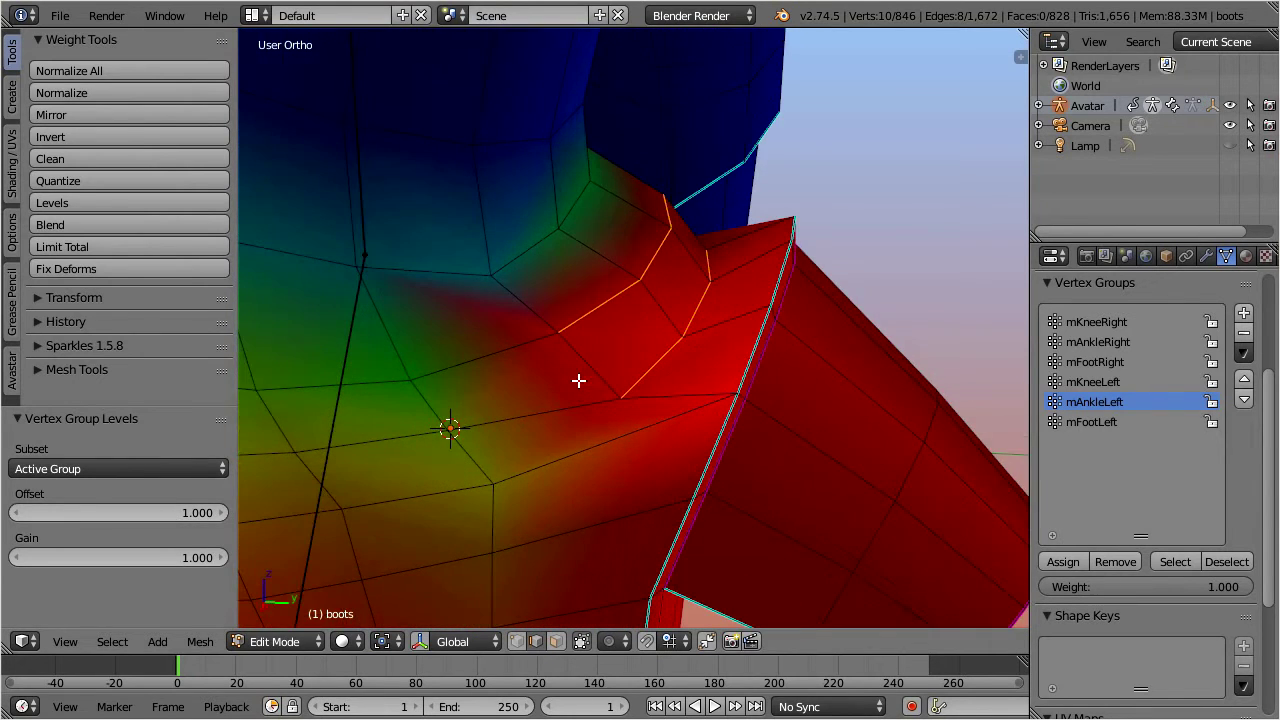
middle_click_drag(719, 386, 737, 363)
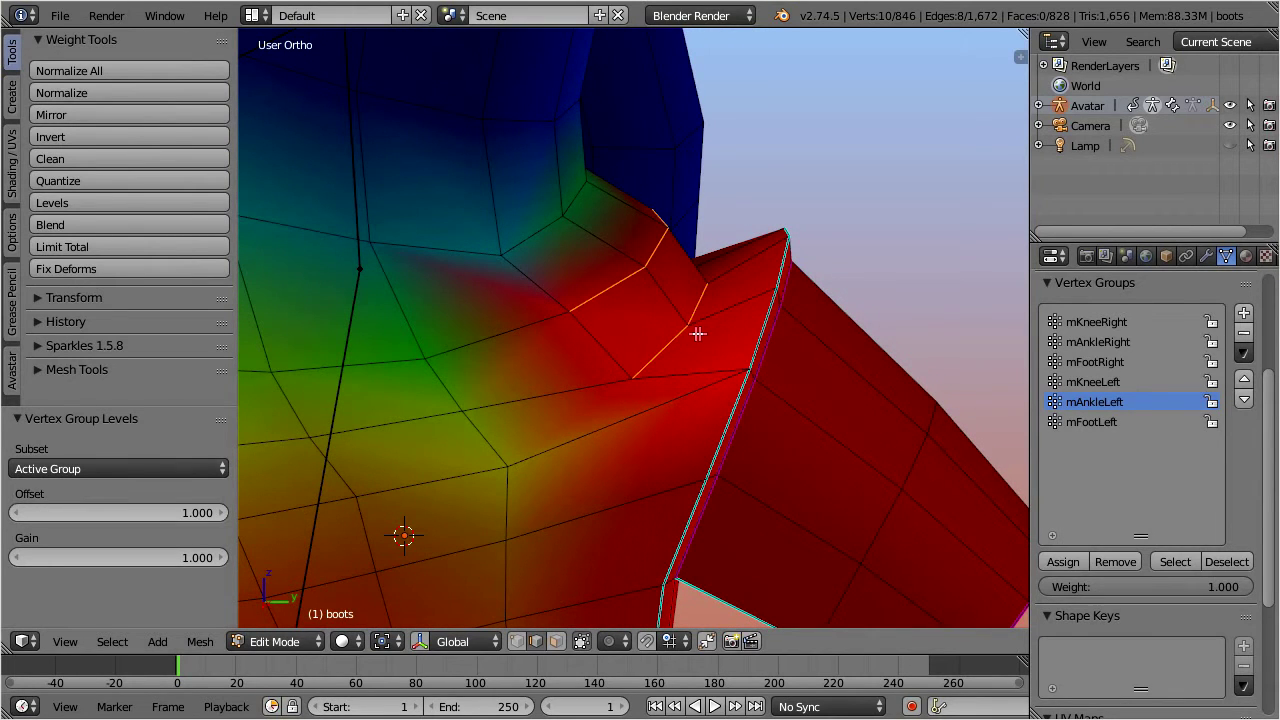
middle_click_drag(689, 331, 609, 334, "shift")
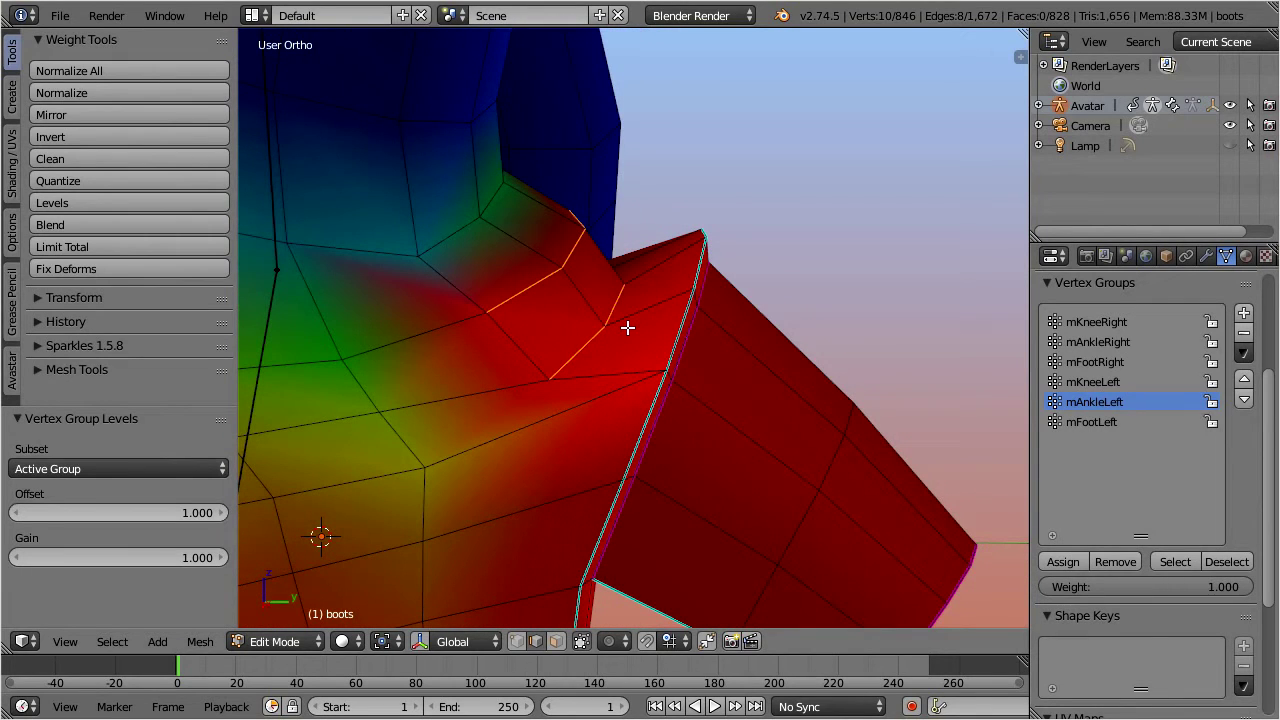
scroll(627, 327, "down", 2)
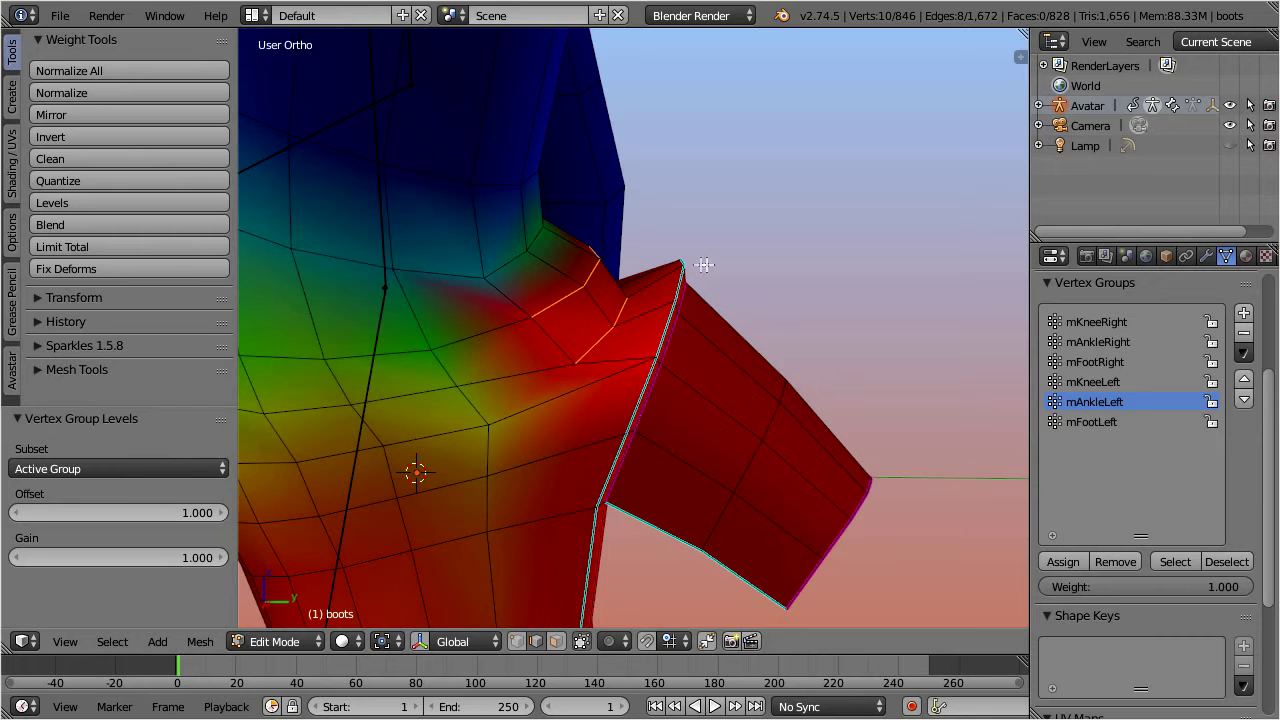
left_click(1109, 382)
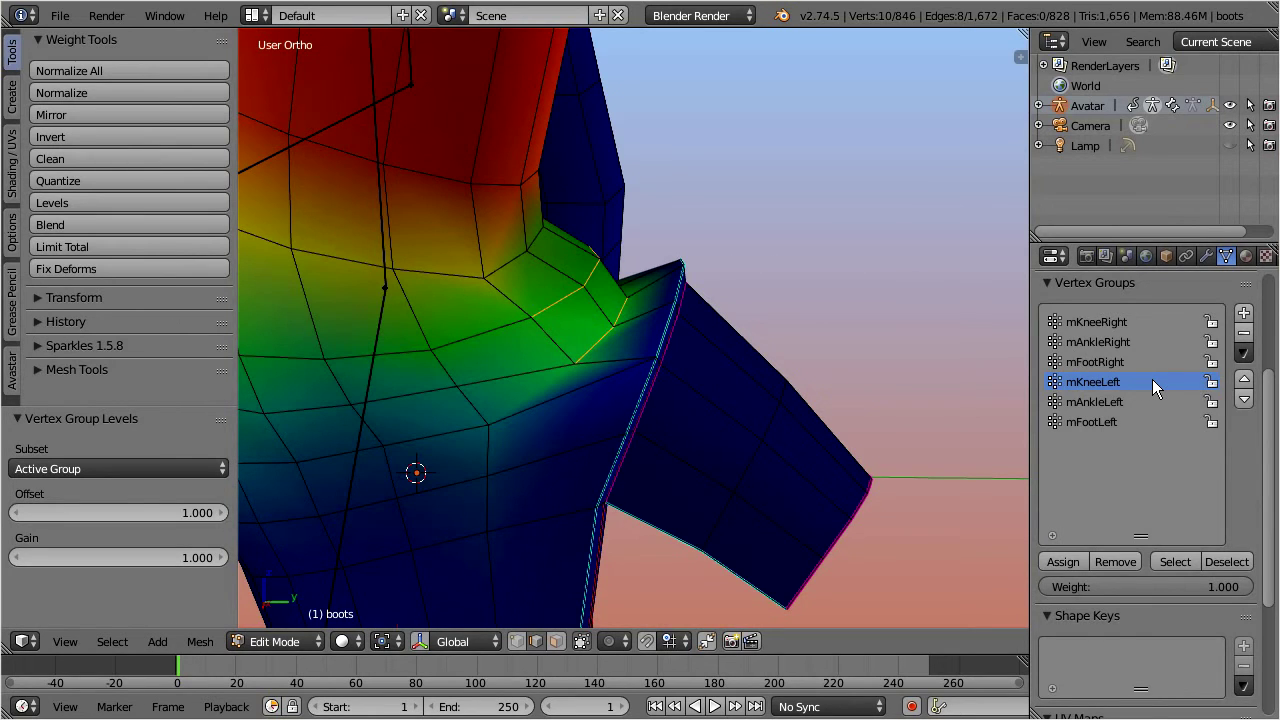
Step: Lower the selected ankle vertices' mKneeLeft weights with a Levels offset of -0.280
left_click(131, 202)
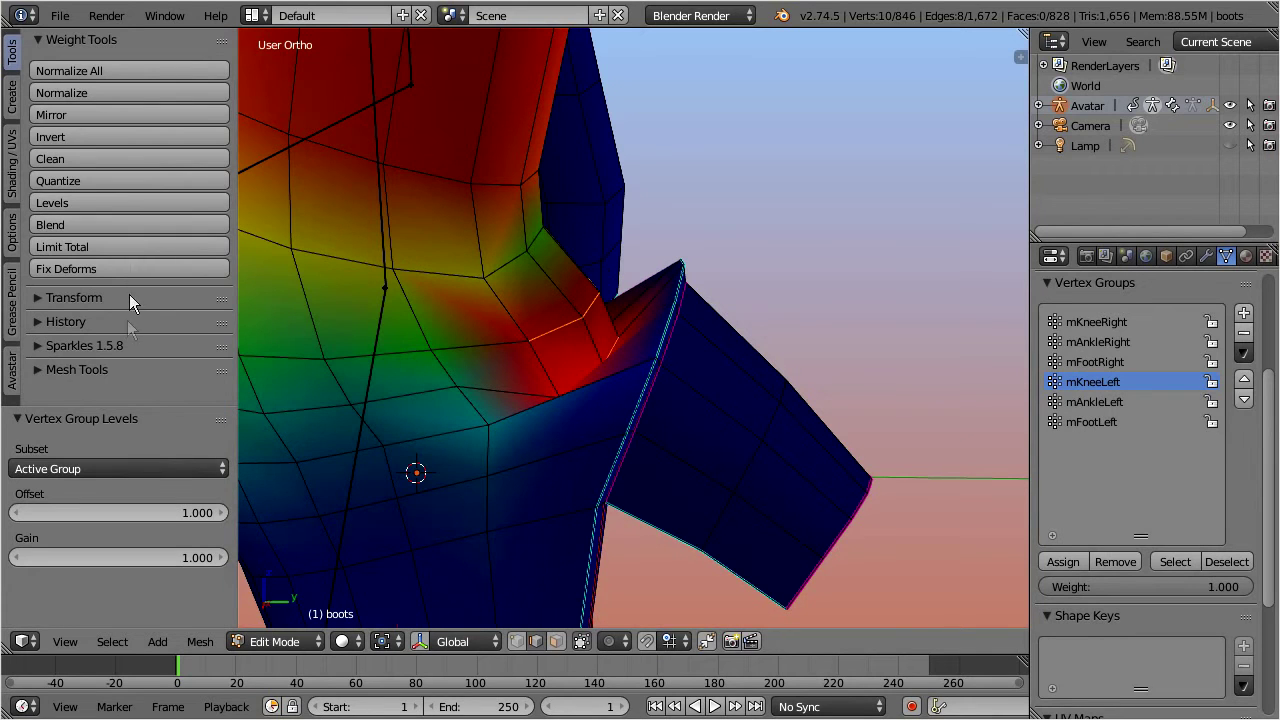
left_click(175, 516)
left_click_drag(175, 516, 96, 516)
middle_click_drag(634, 271, 497, 397)
Step: Select four more ankle-crease edges and apply a Levels offset of -0.100 to their knee weights
left_click(550, 316)
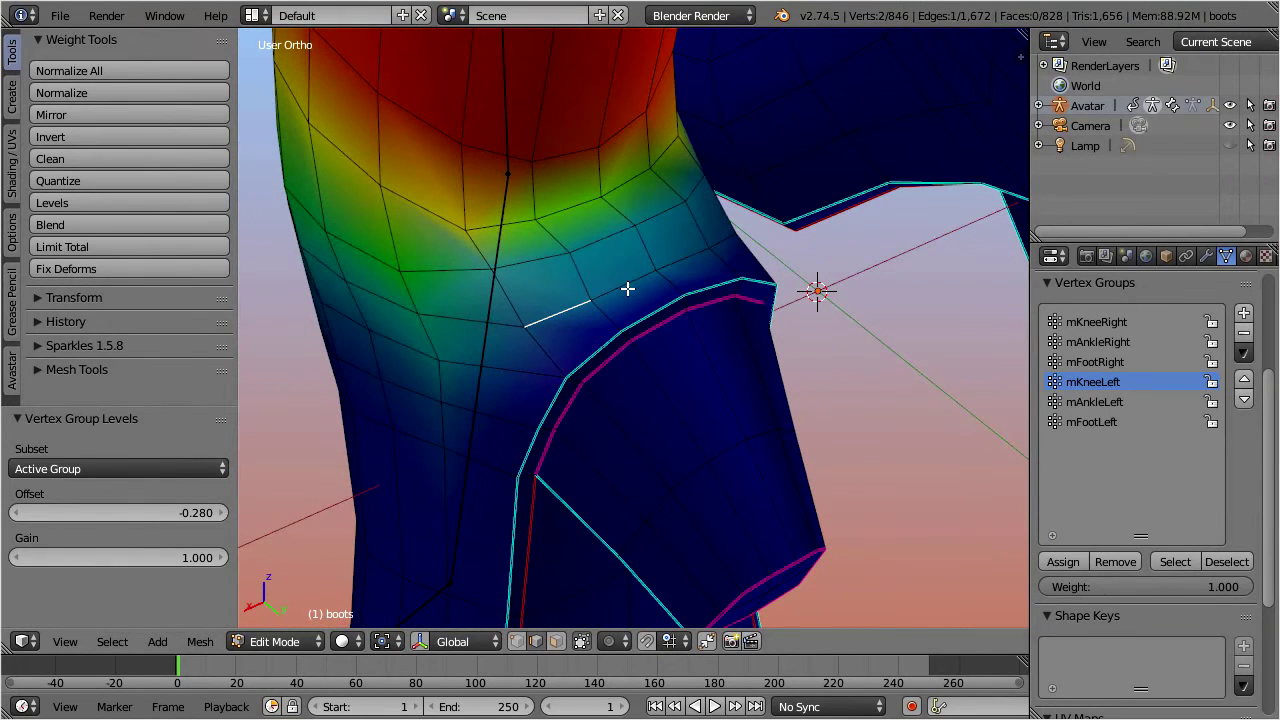
left_click(627, 289, "shift")
left_click(685, 258, "shift")
left_click(722, 241, "shift")
middle_click_drag(609, 363, 729, 311)
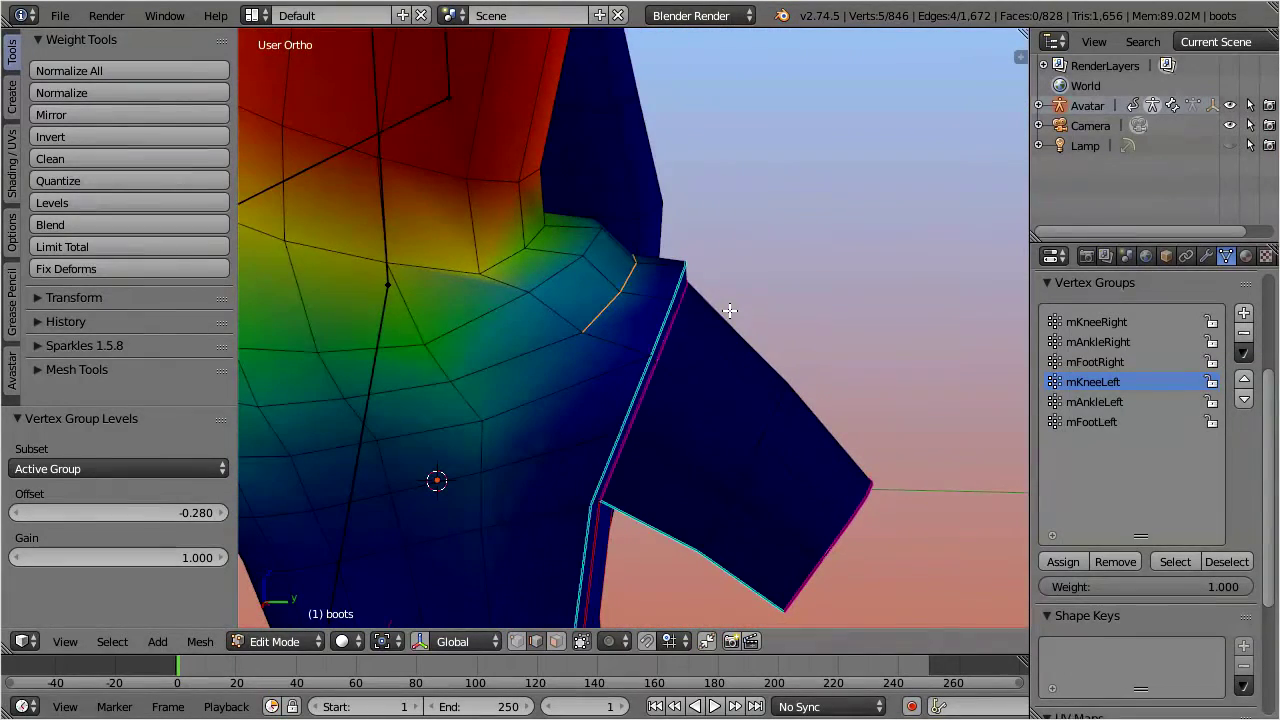
left_click(143, 204)
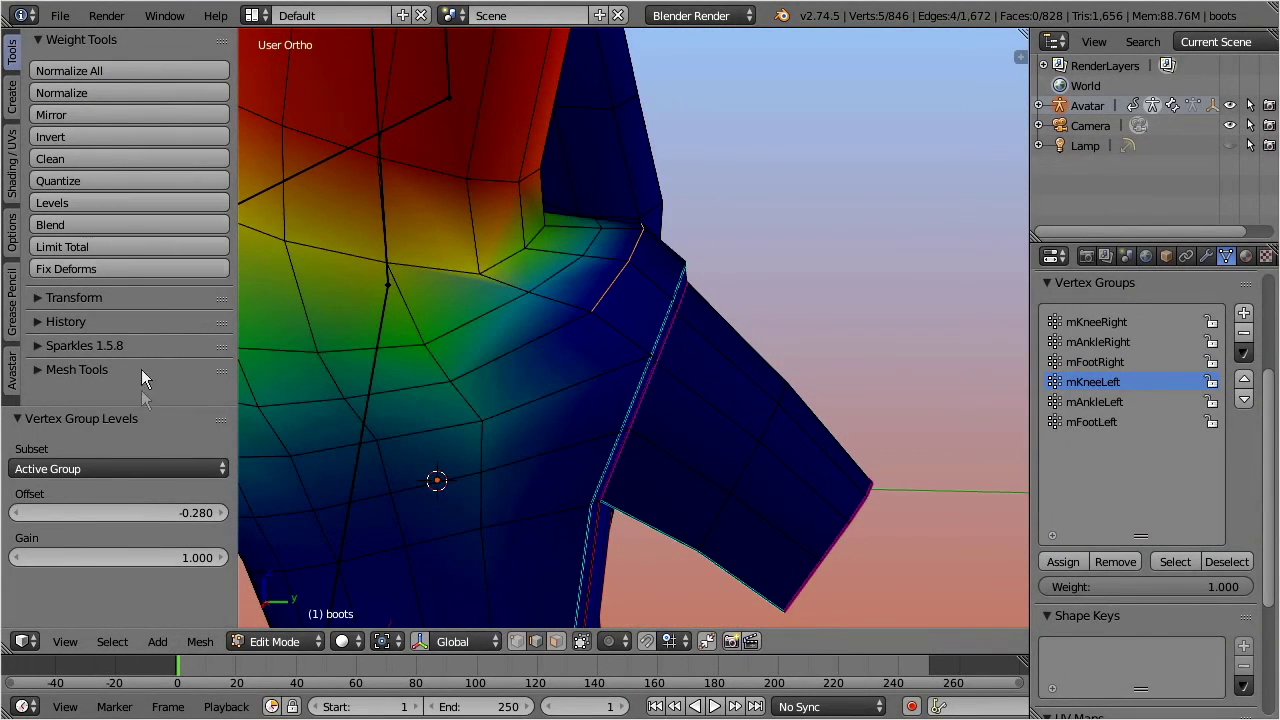
left_click_drag(154, 514, 188, 513)
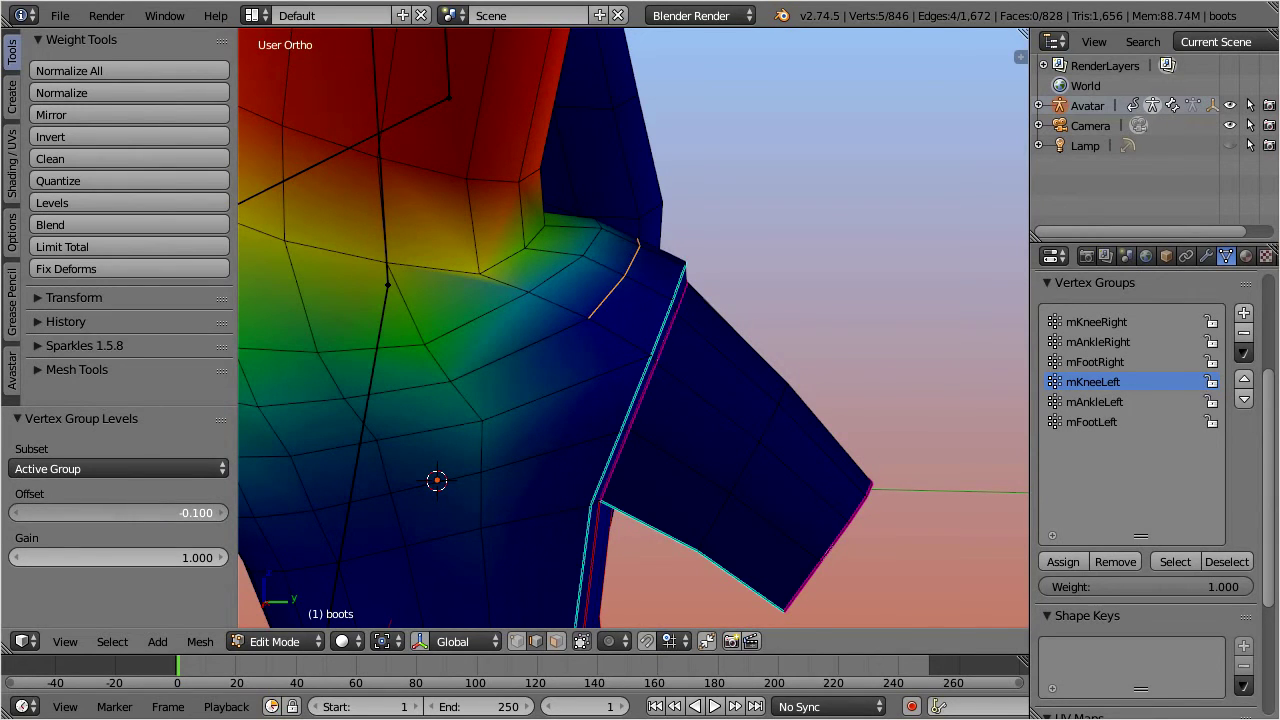
left_click_drag(188, 513, 158, 513)
middle_click_drag(576, 311, 497, 293)
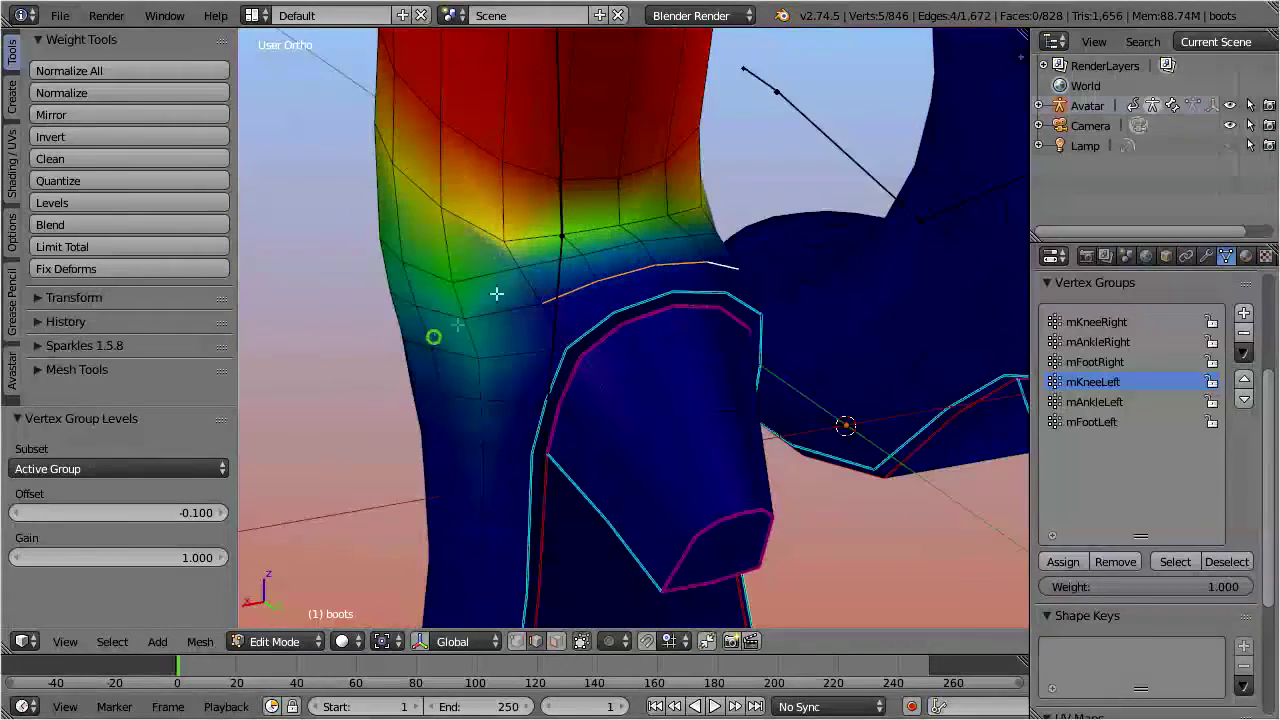
Step: Select two front ankle edges and raise their mKneeLeft weights with a Levels offset of 0.070
right_click(530, 236)
right_click(683, 211, "shift")
middle_click_drag(558, 412, 677, 394)
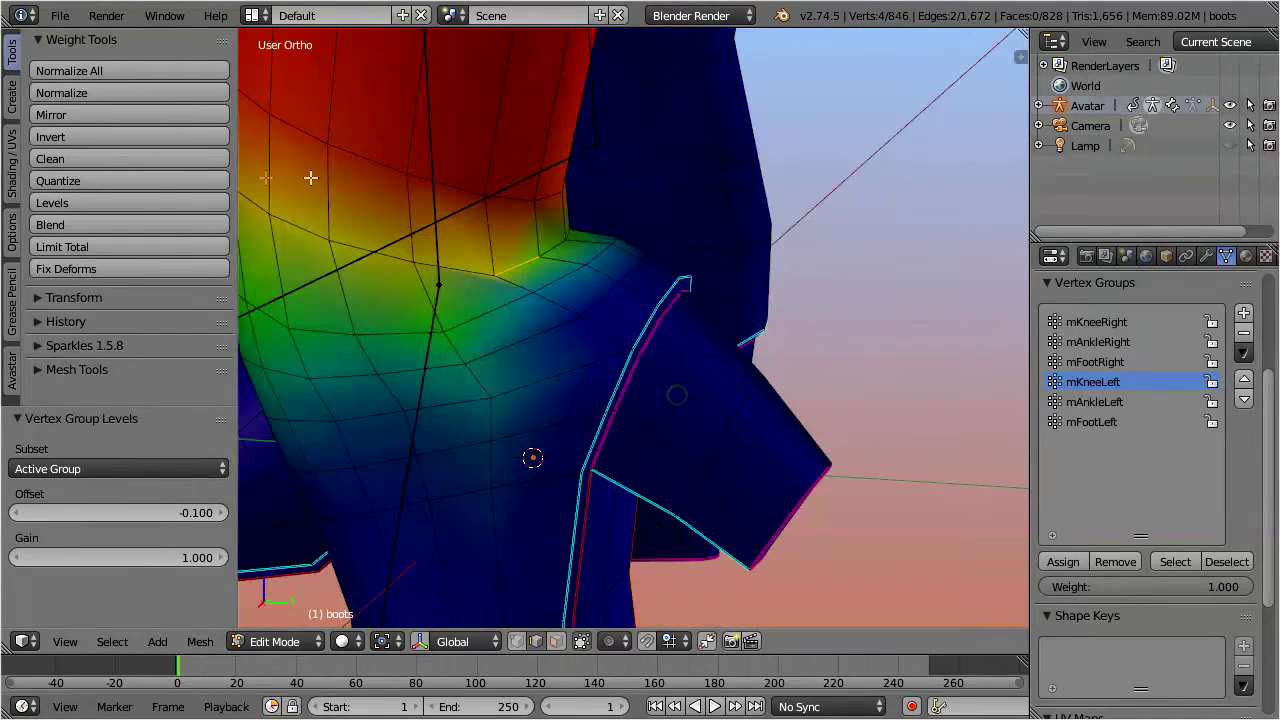
left_click(112, 203)
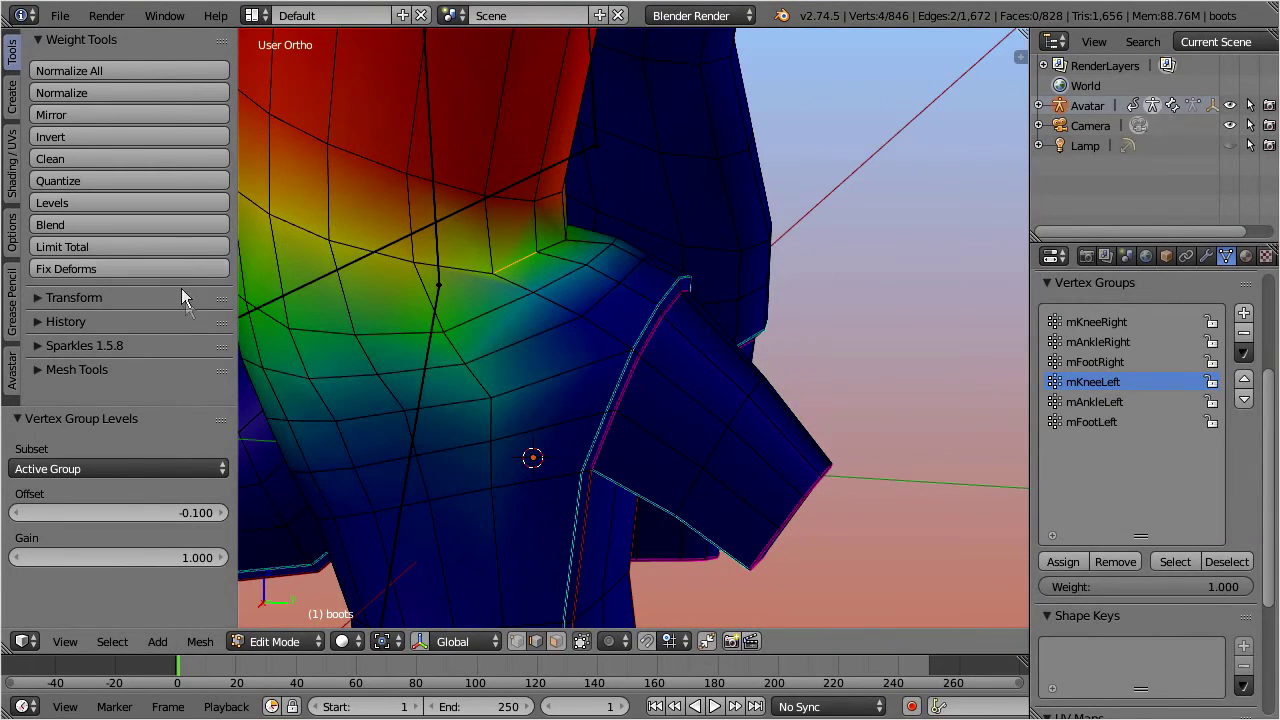
left_click(140, 513)
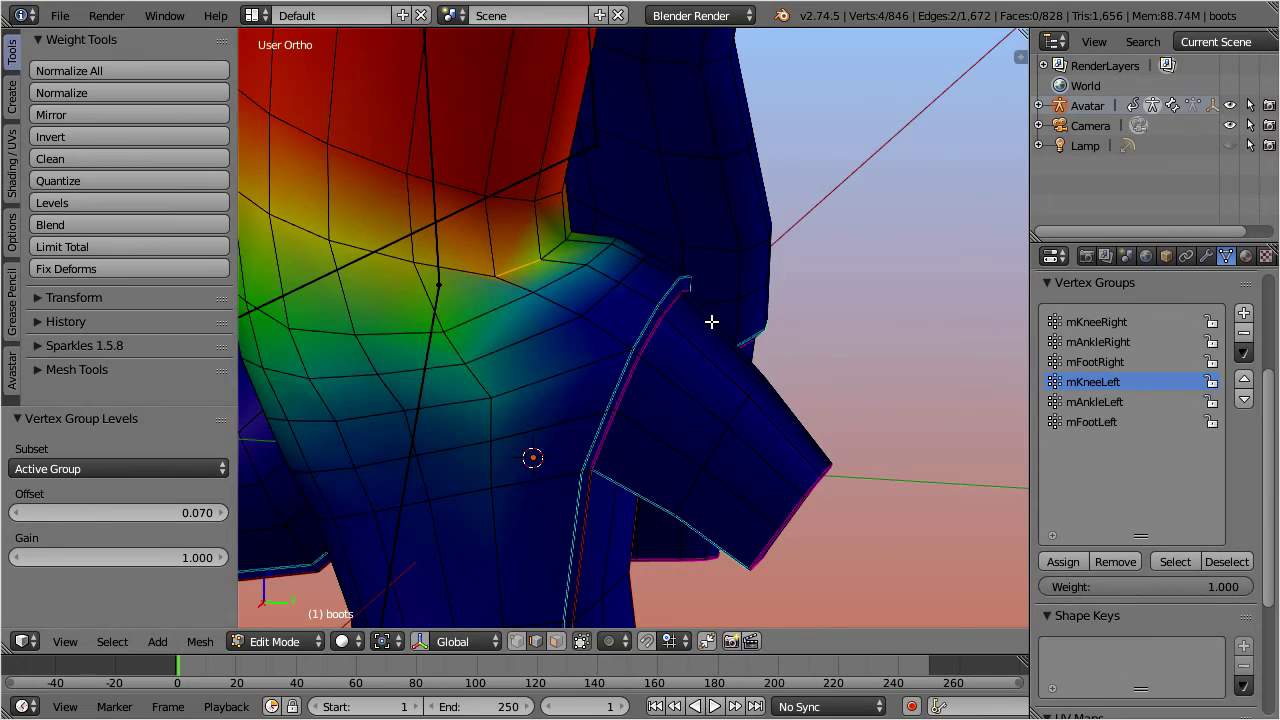
middle_click_drag(711, 321, 375, 330)
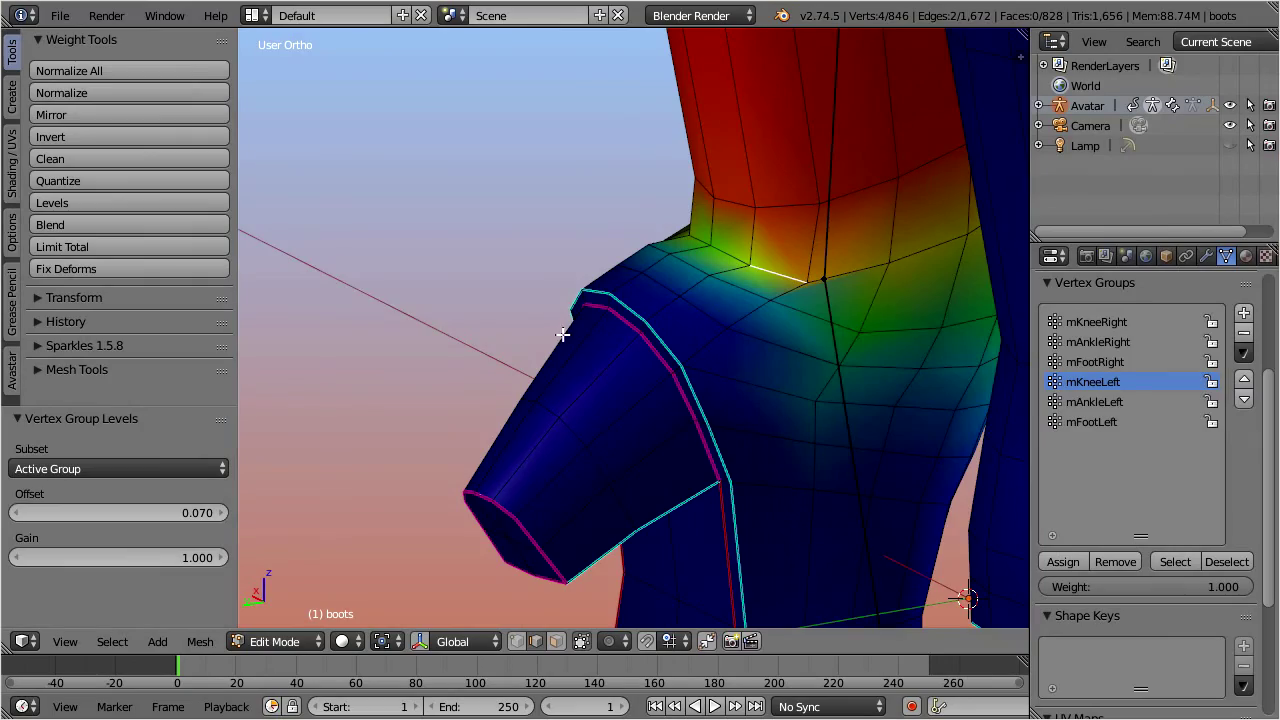
middle_click_drag(563, 335, 830, 335)
scroll(702, 317, "down", 5)
scroll(830, 335, "down", 2)
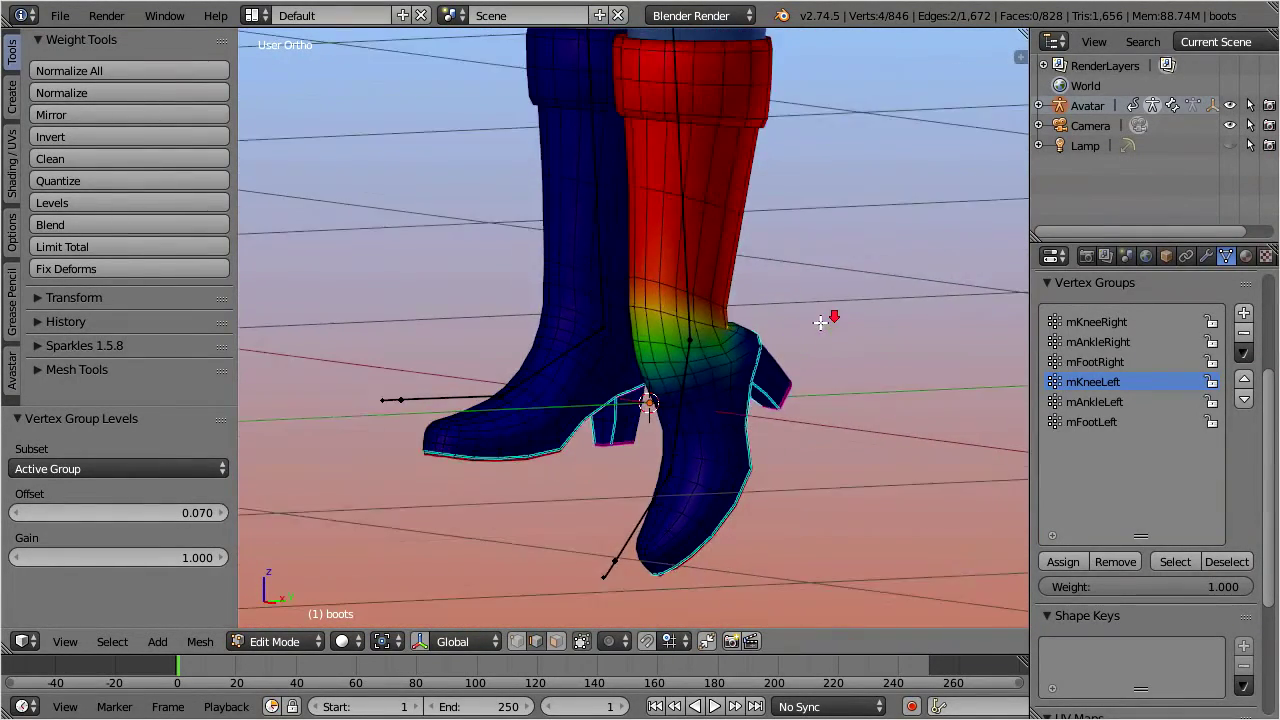
middle_click_drag(757, 314, 935, 338, "shift")
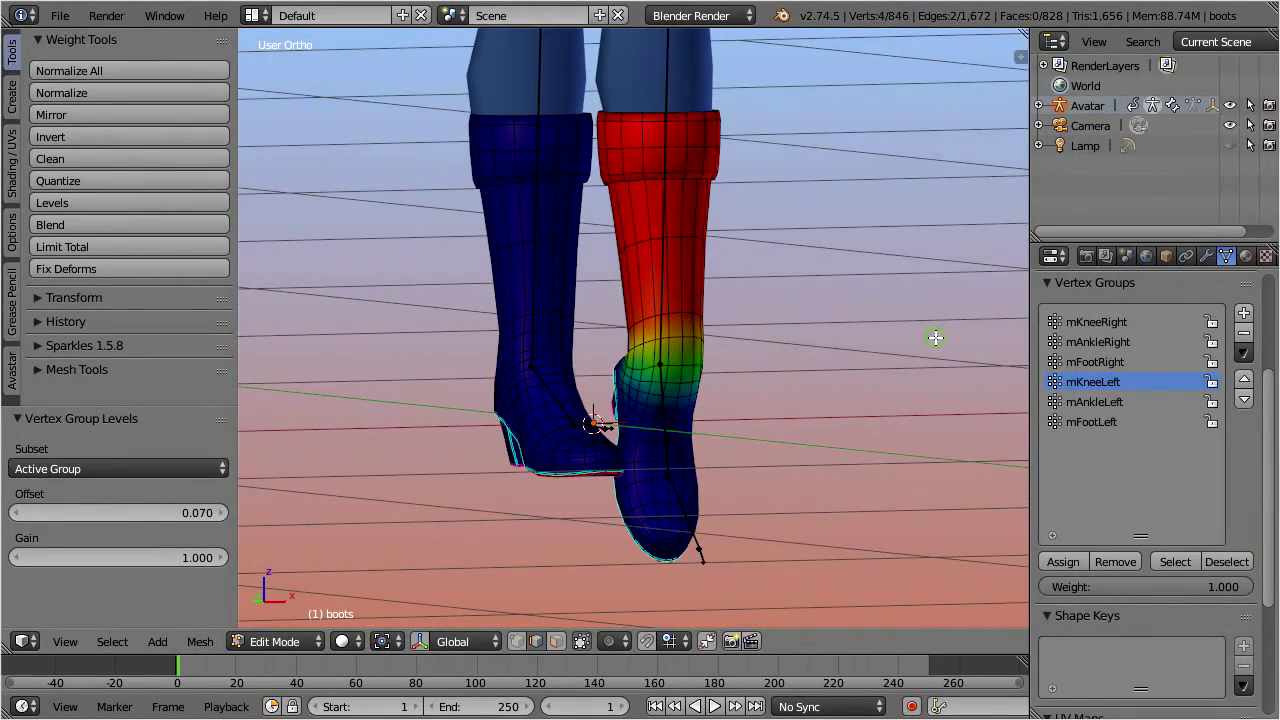